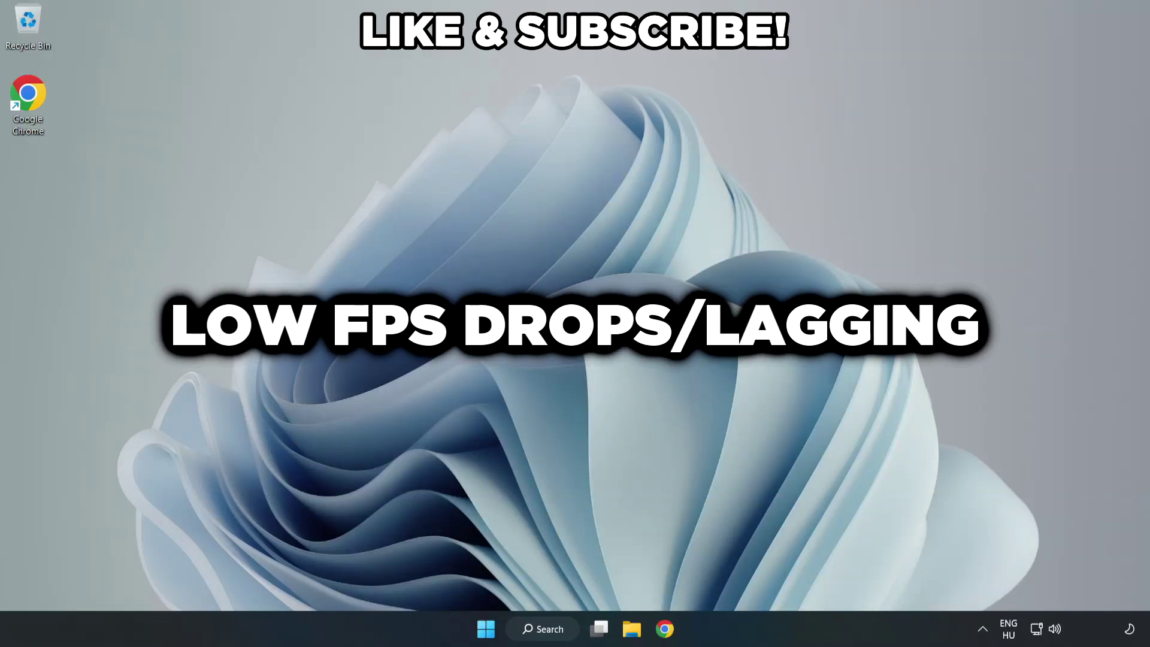
Search Windows for 'edit power plan' and bring up its best match
left_click(548, 631)
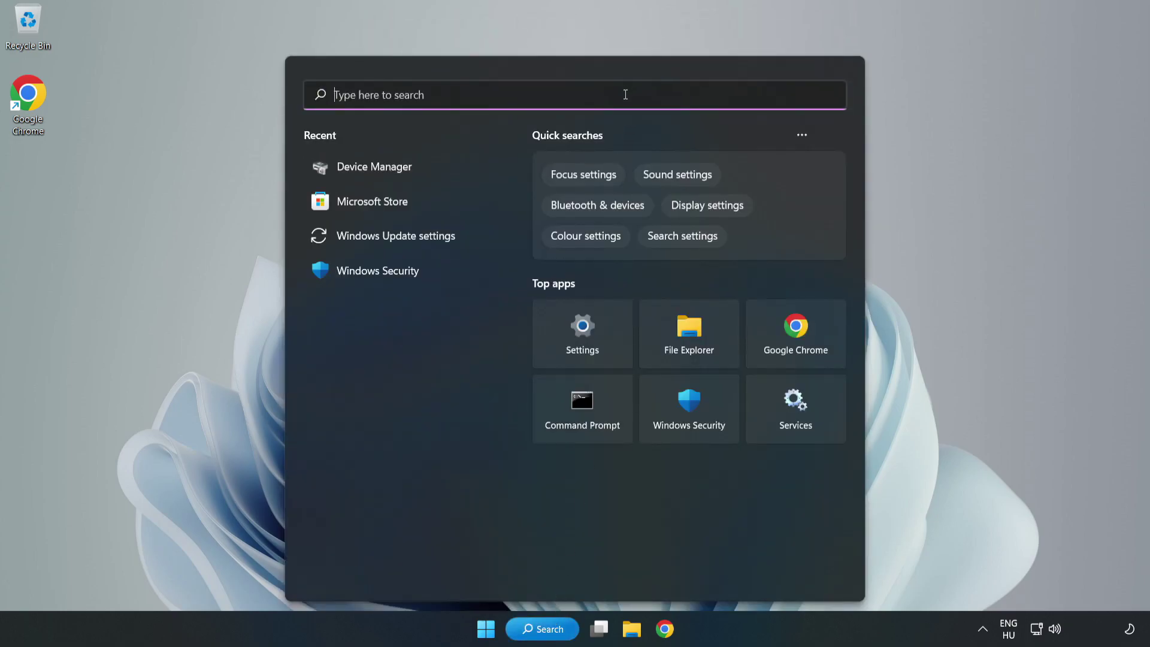
type("edit")
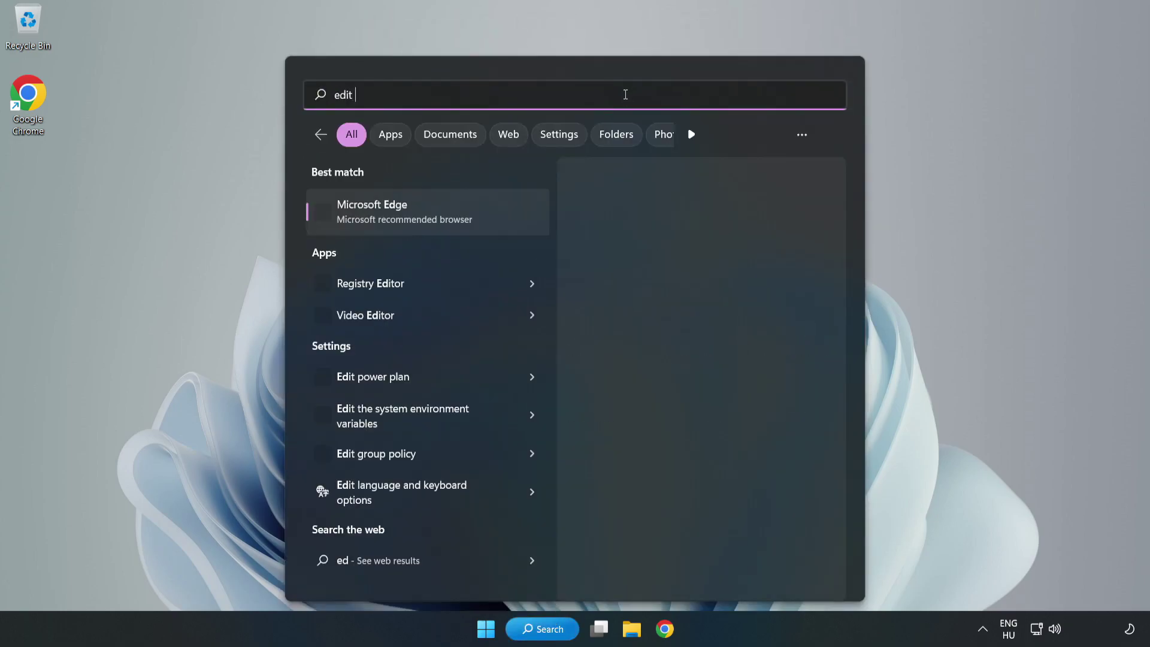
type(" power plan")
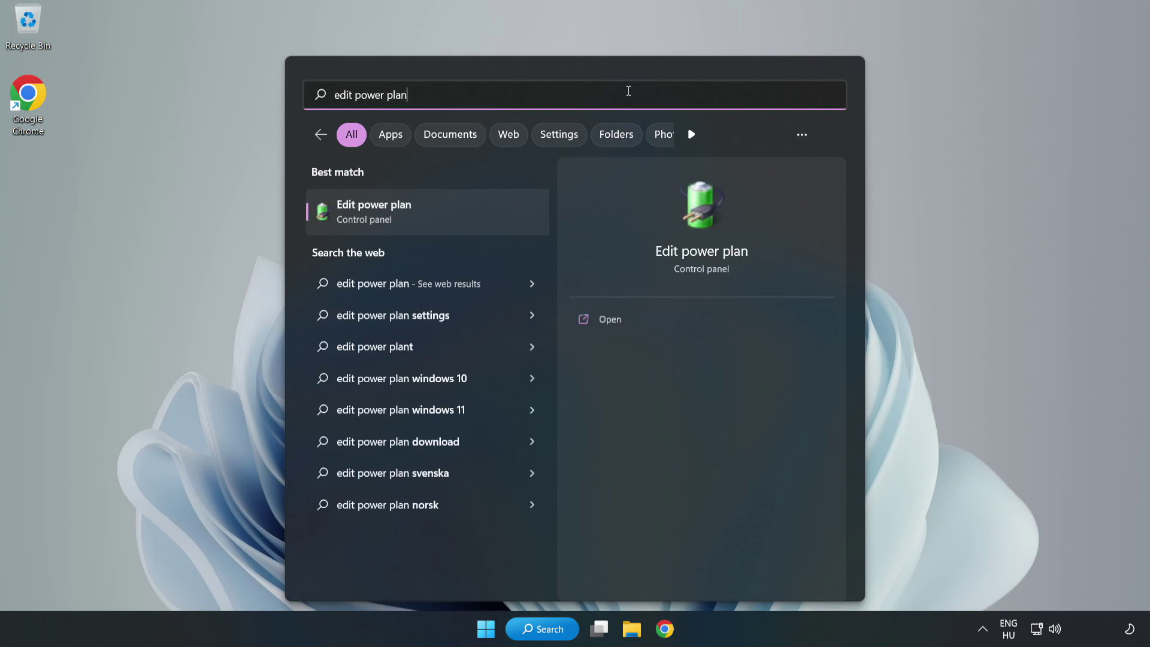
In Power Options, make High performance the active plan and close the window
left_click(435, 212)
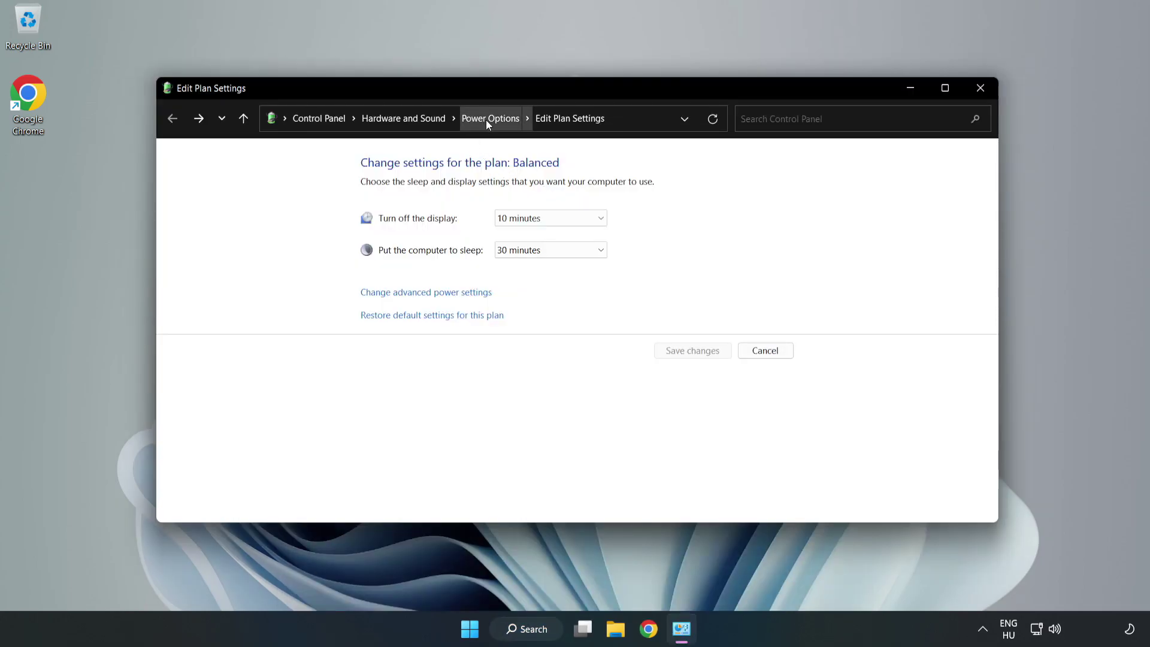
left_click(485, 119)
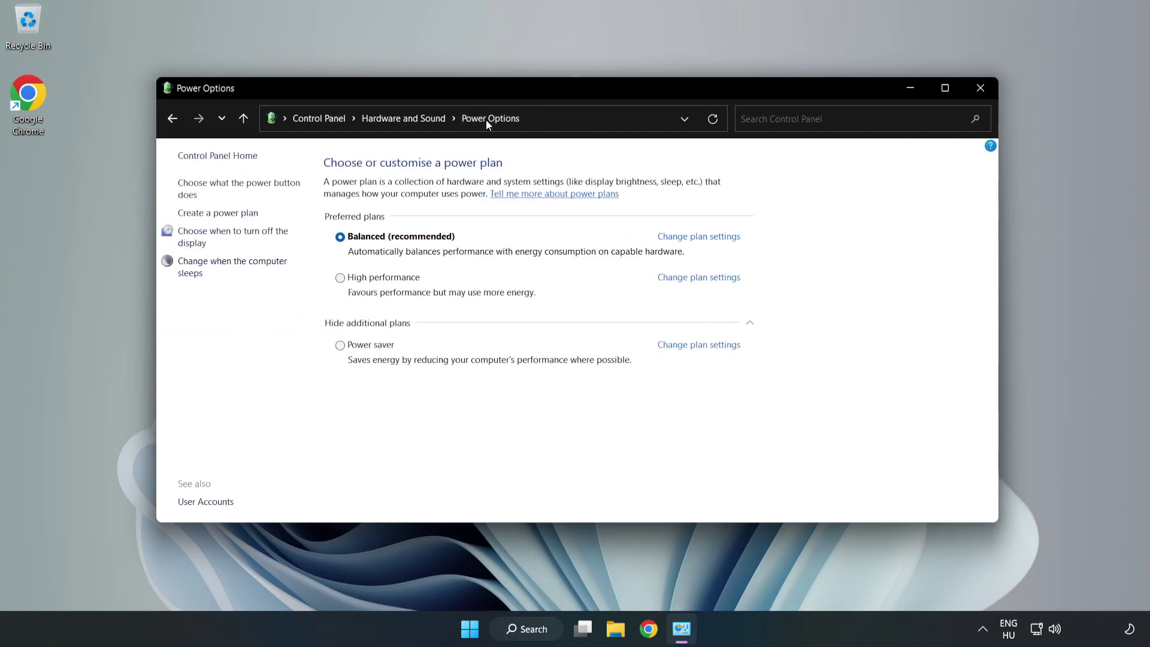
left_click(377, 280)
left_click(977, 94)
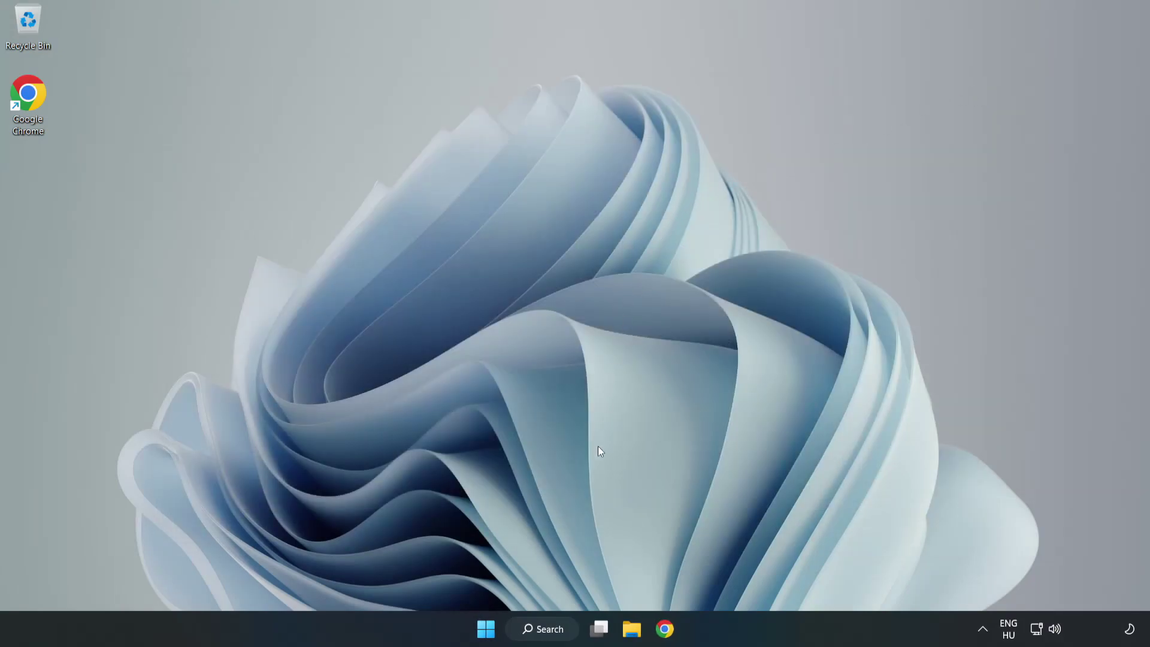
Search Windows for 'device manager' and launch Device Manager from the results
left_click(558, 632)
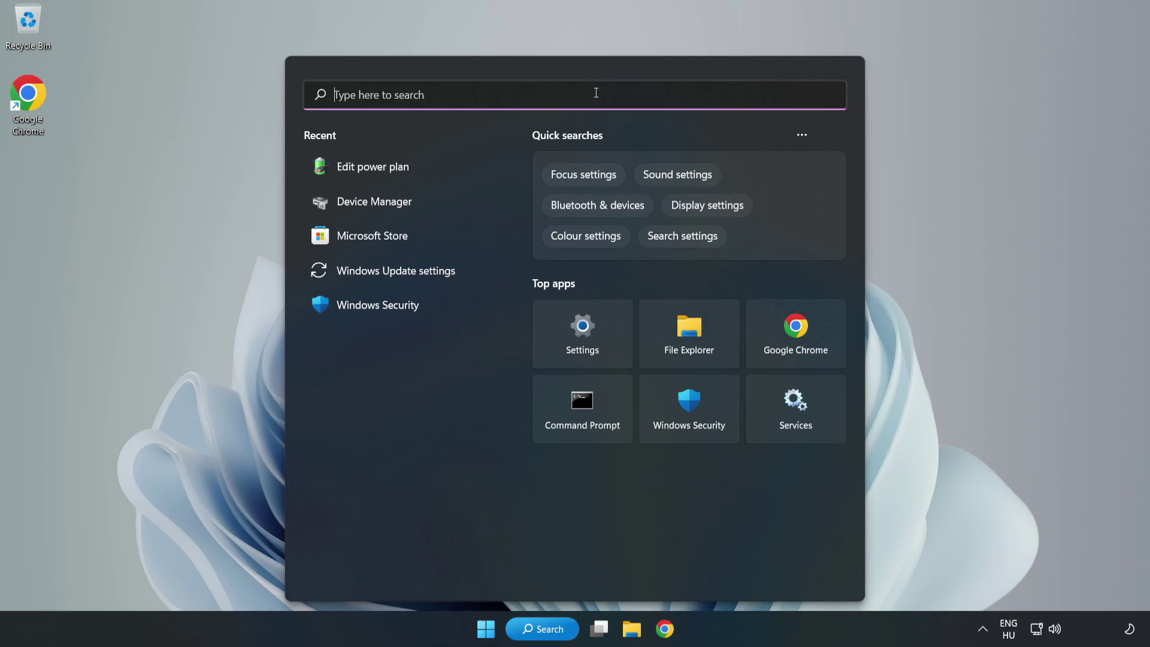
type("device mana")
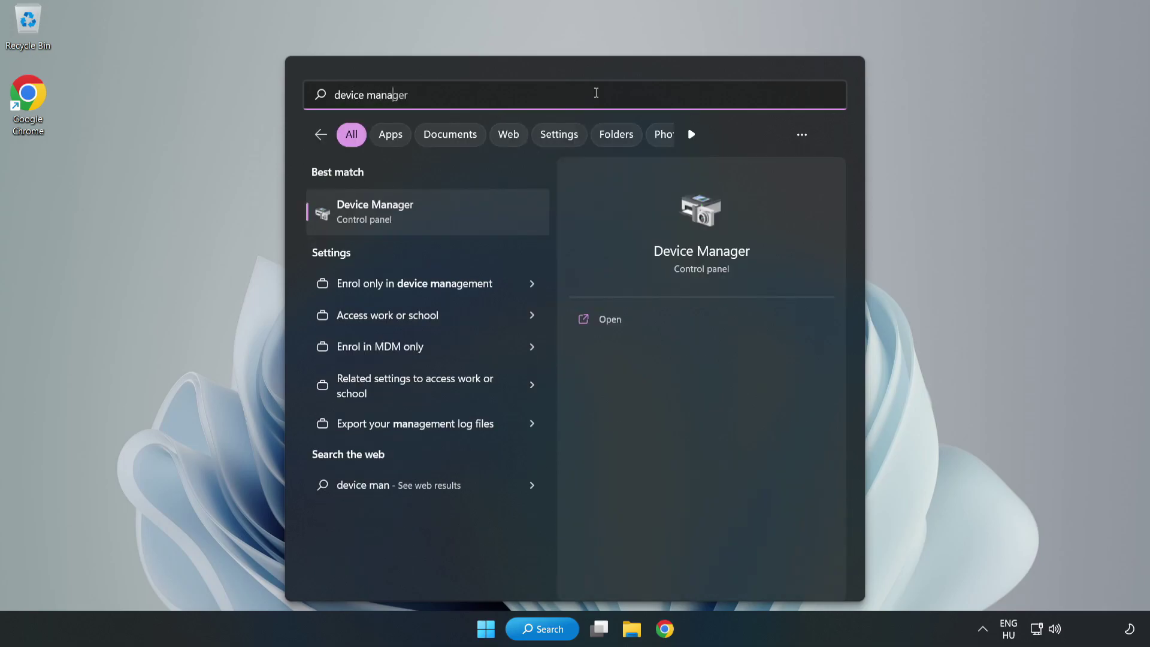
type("ger")
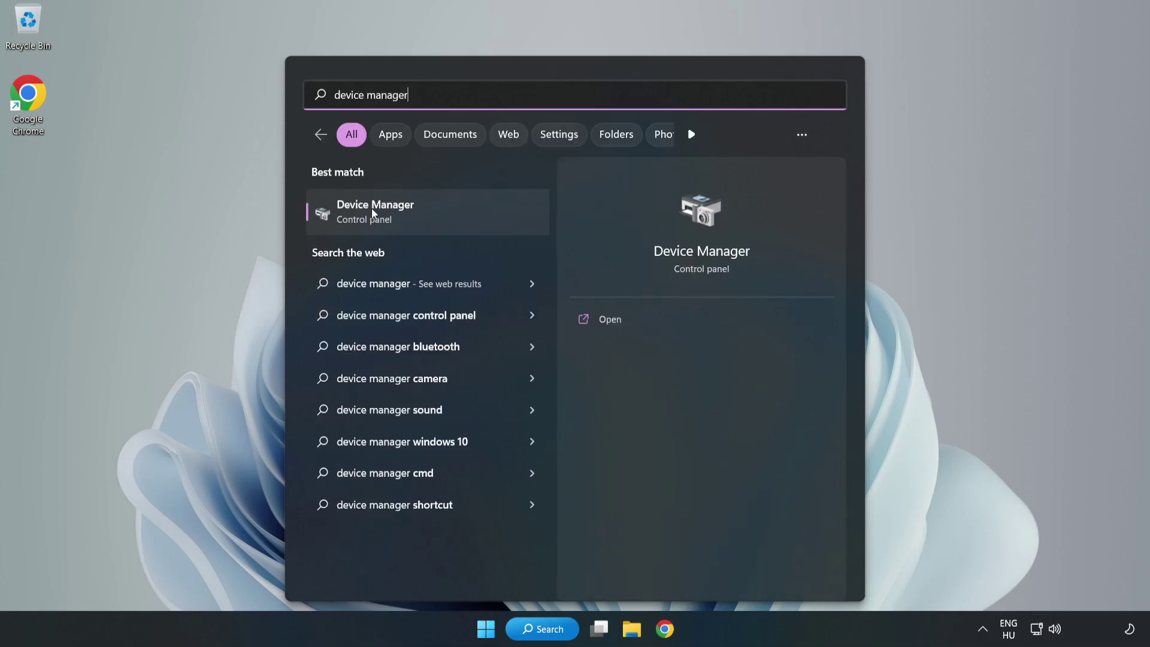
left_click(419, 212)
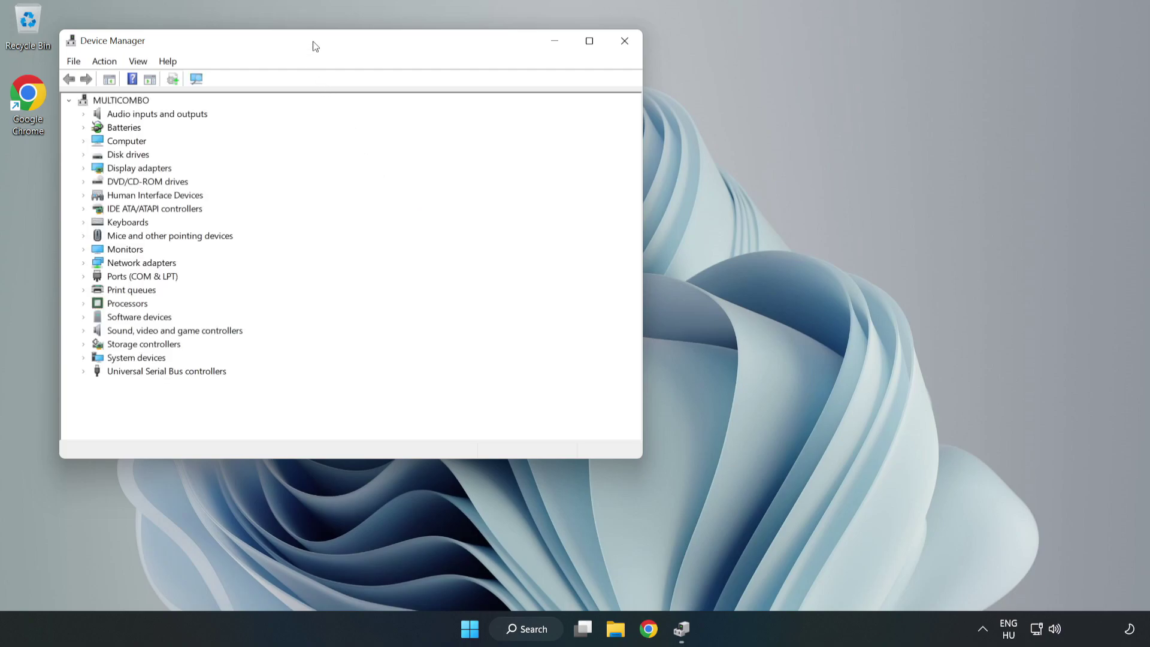
Under Display adapters, start a driver update for the VMware SVGA 3D adapter
left_click_drag(313, 47, 528, 115)
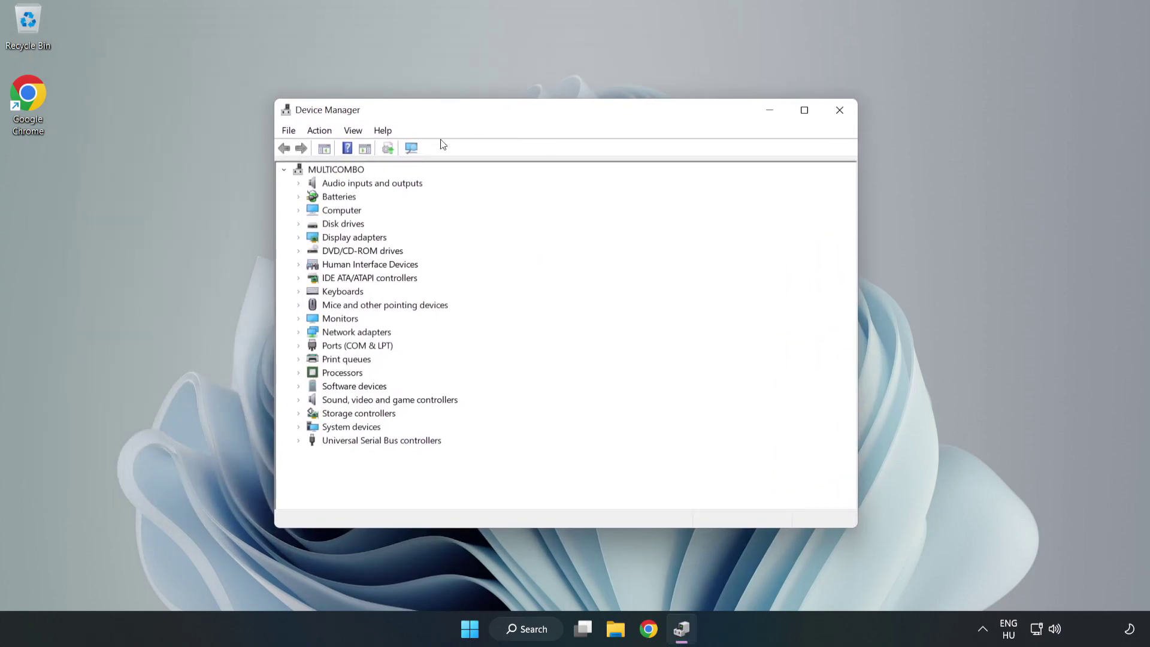
left_click(323, 237)
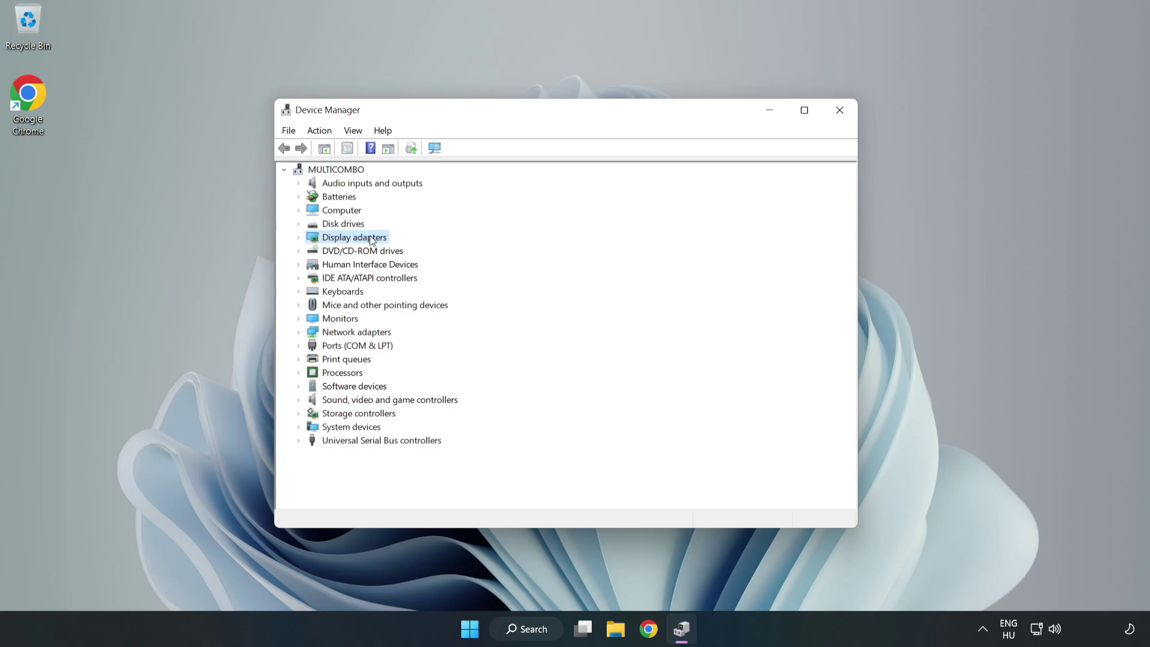
left_click(299, 238)
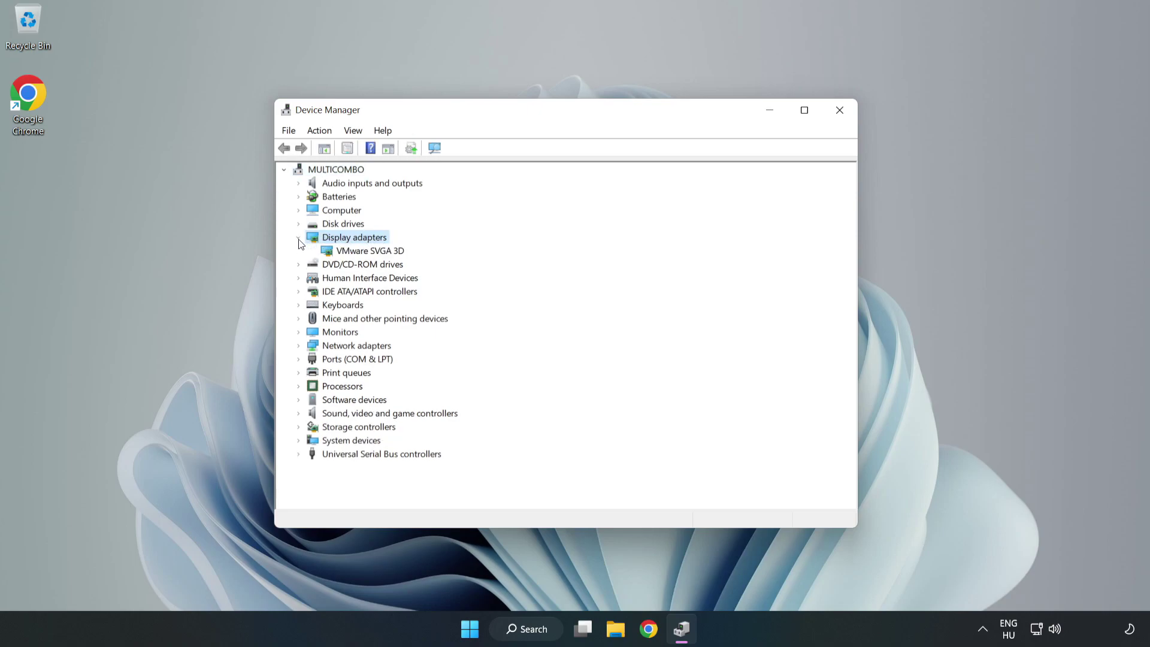
left_click(368, 253)
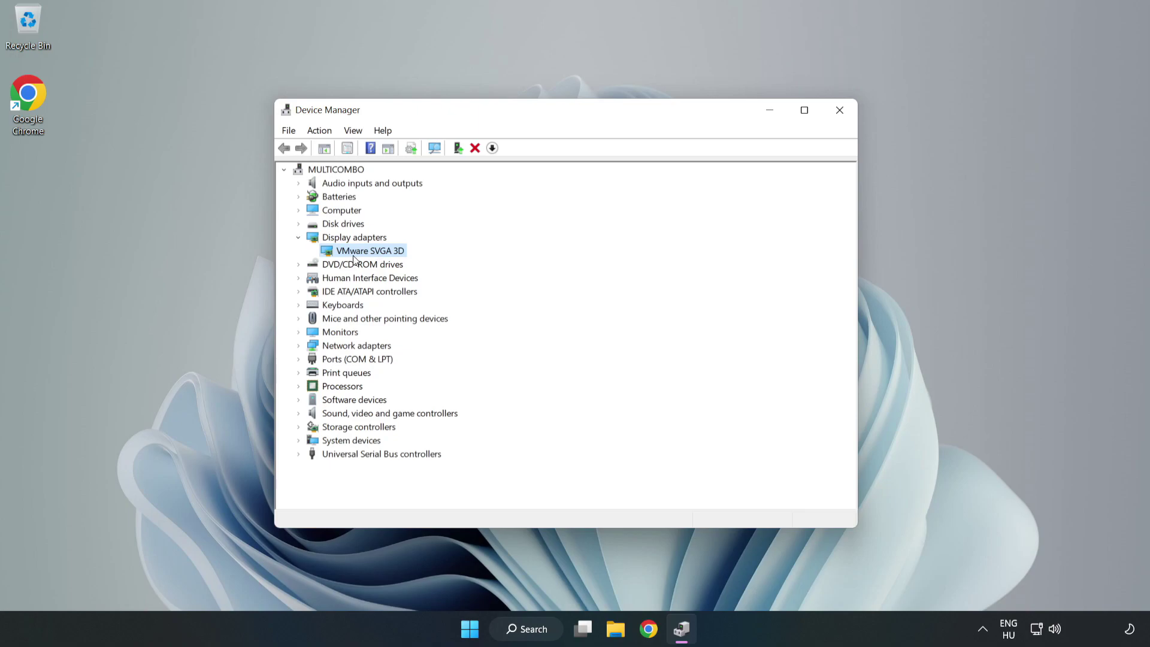
right_click(367, 255)
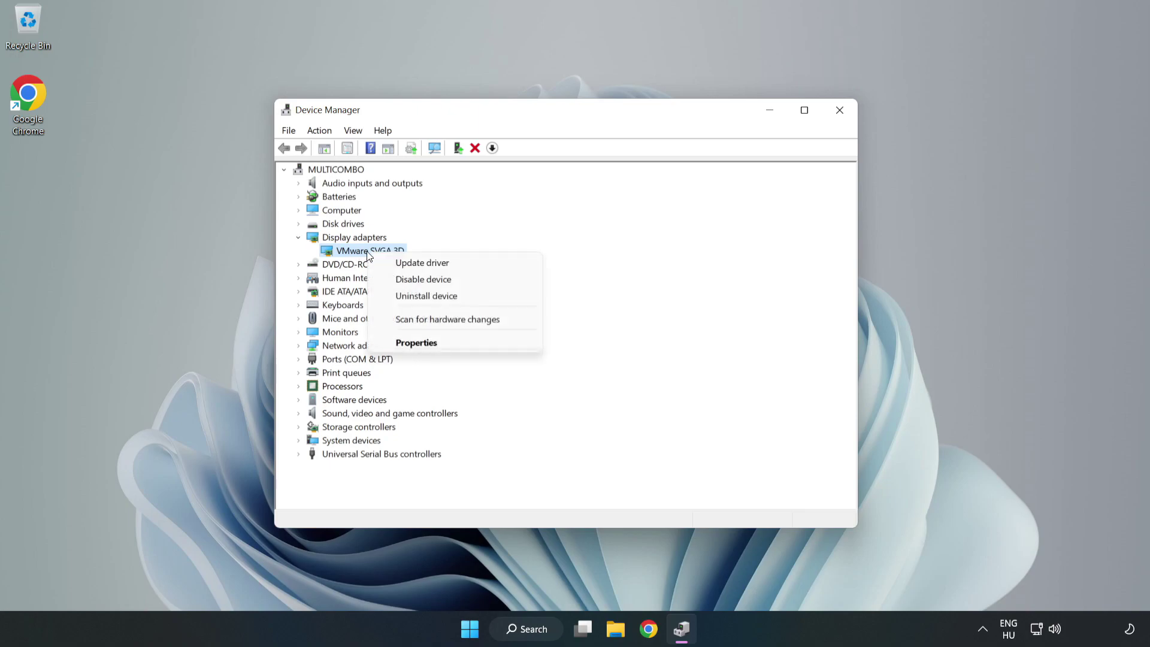
left_click(433, 263)
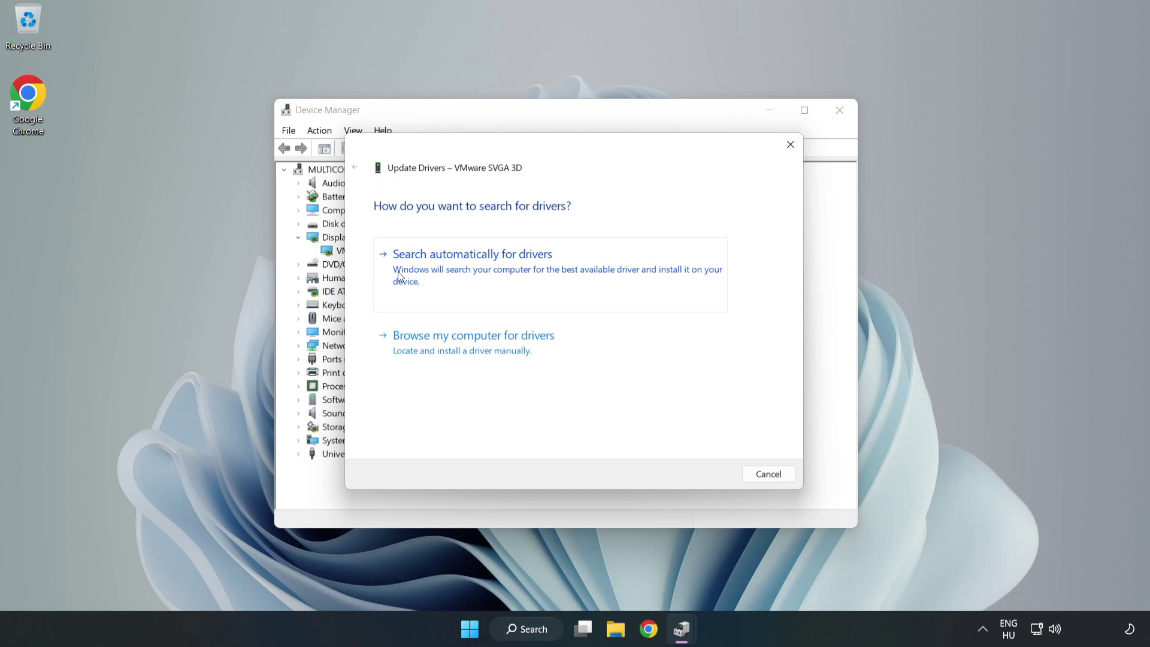
Search automatically for drivers, accept the up-to-date result, and close Device Manager
left_click(473, 271)
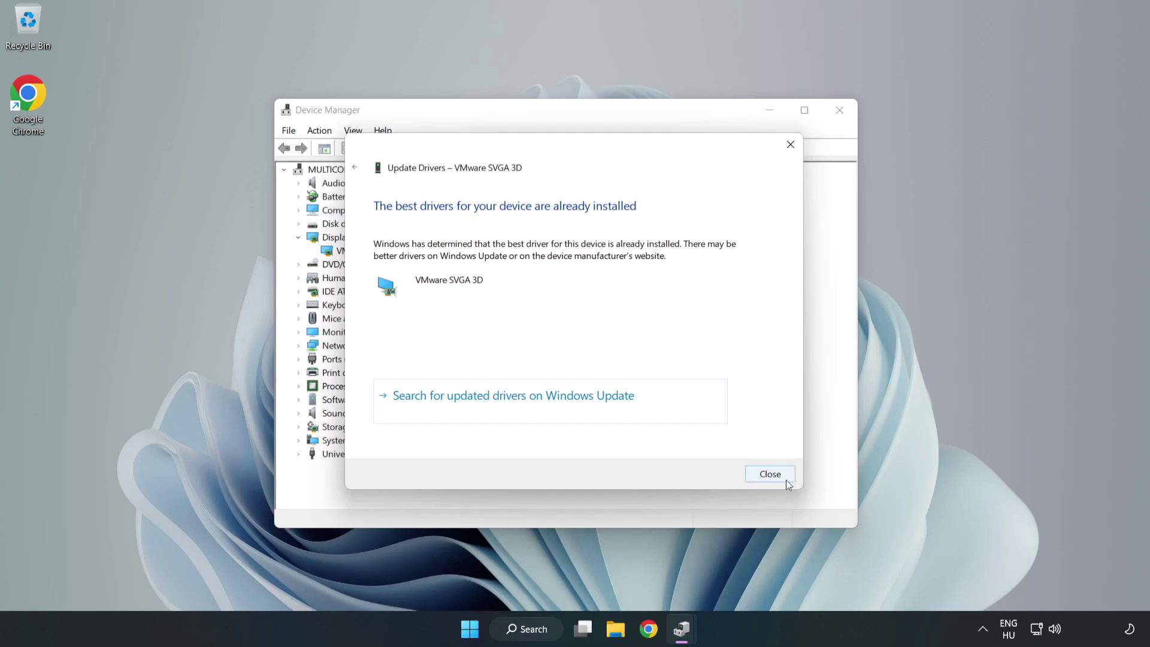
left_click(770, 474)
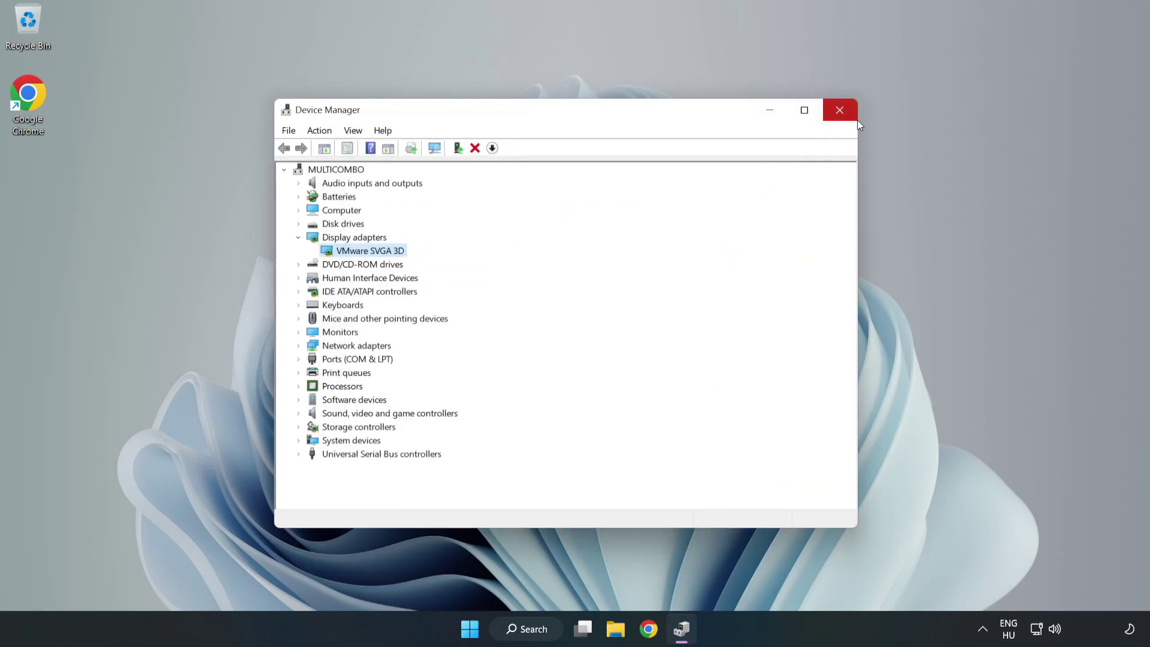
left_click(840, 110)
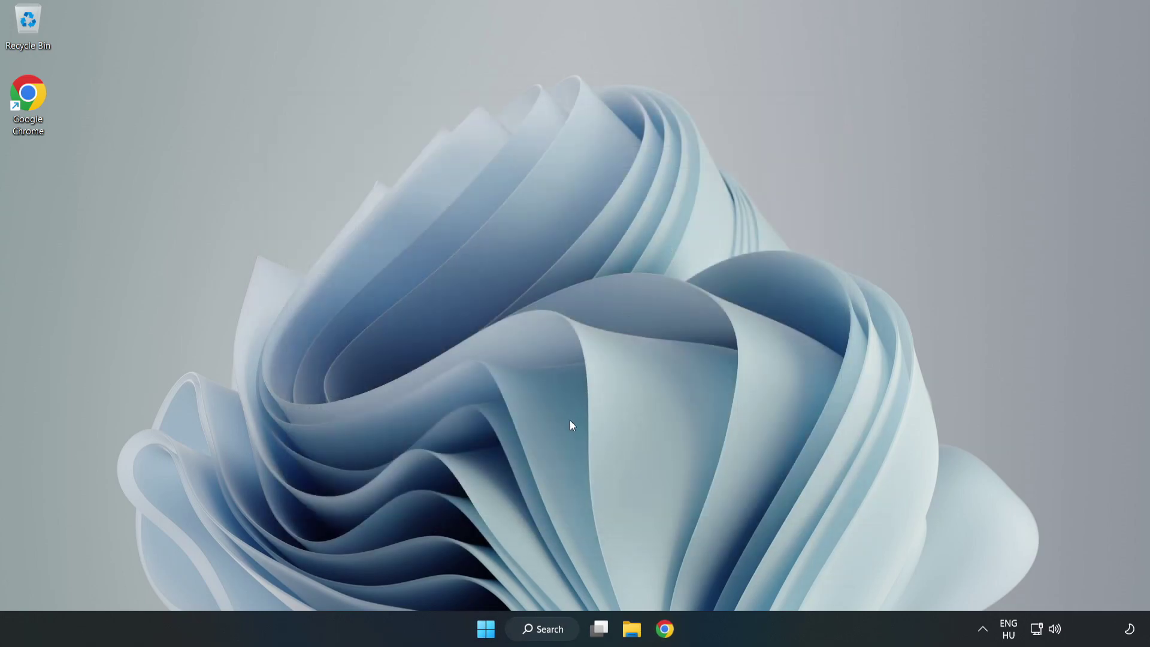
Search Windows for 'game mode' and bring up the Game Mode settings page
left_click(558, 637)
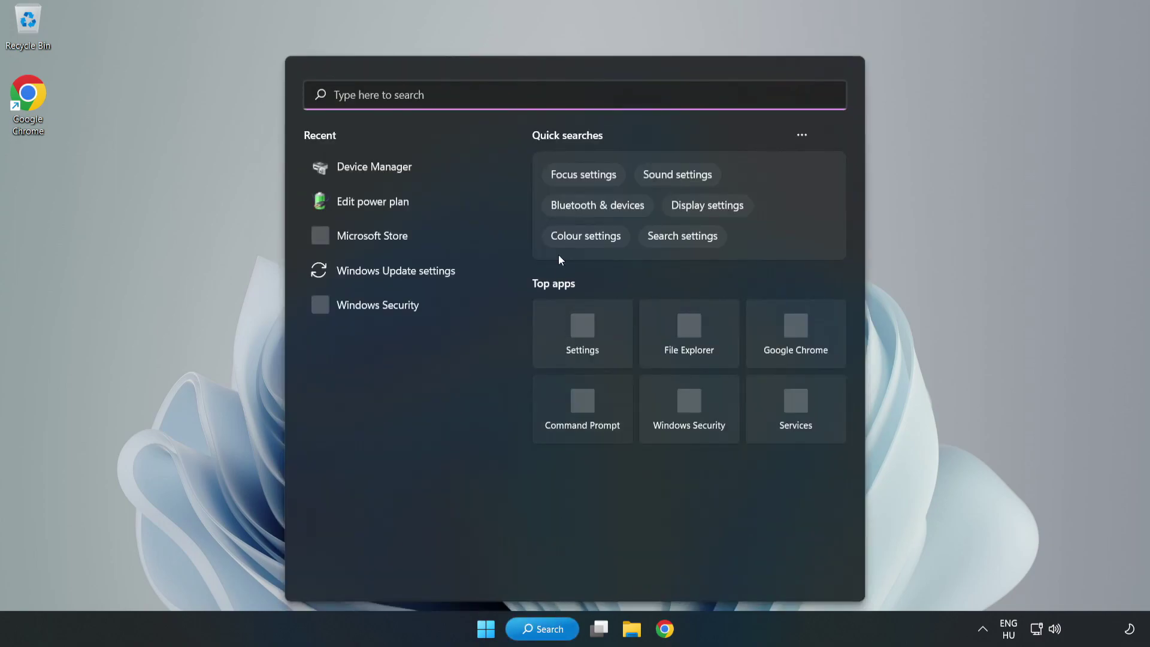
type("game mode")
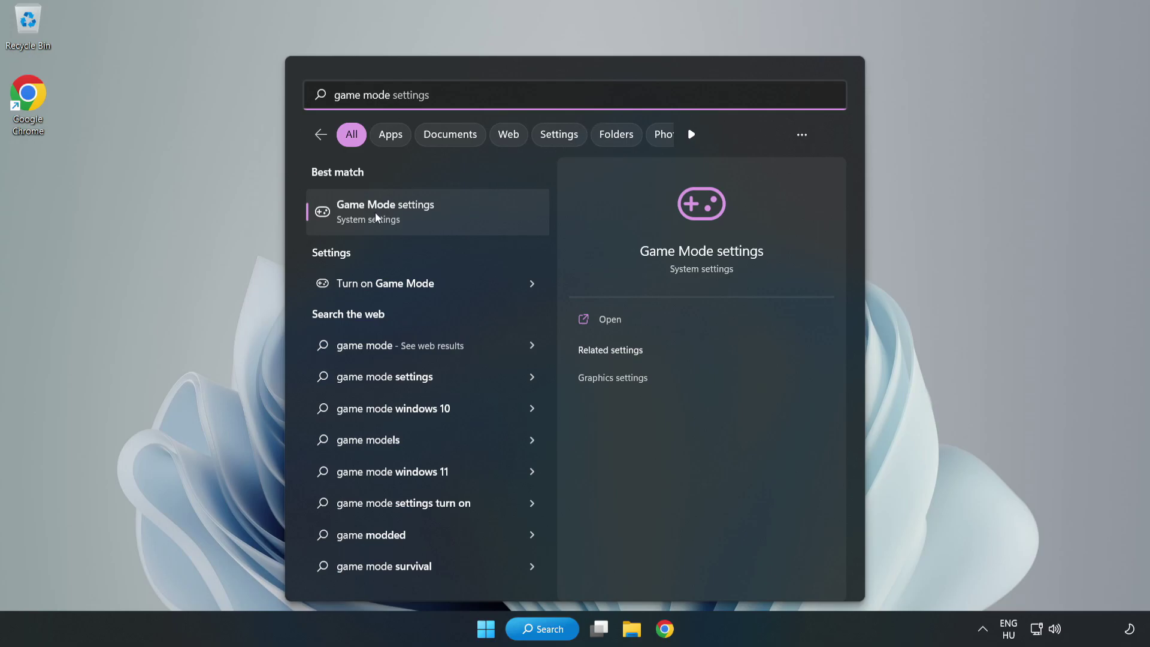
left_click(411, 214)
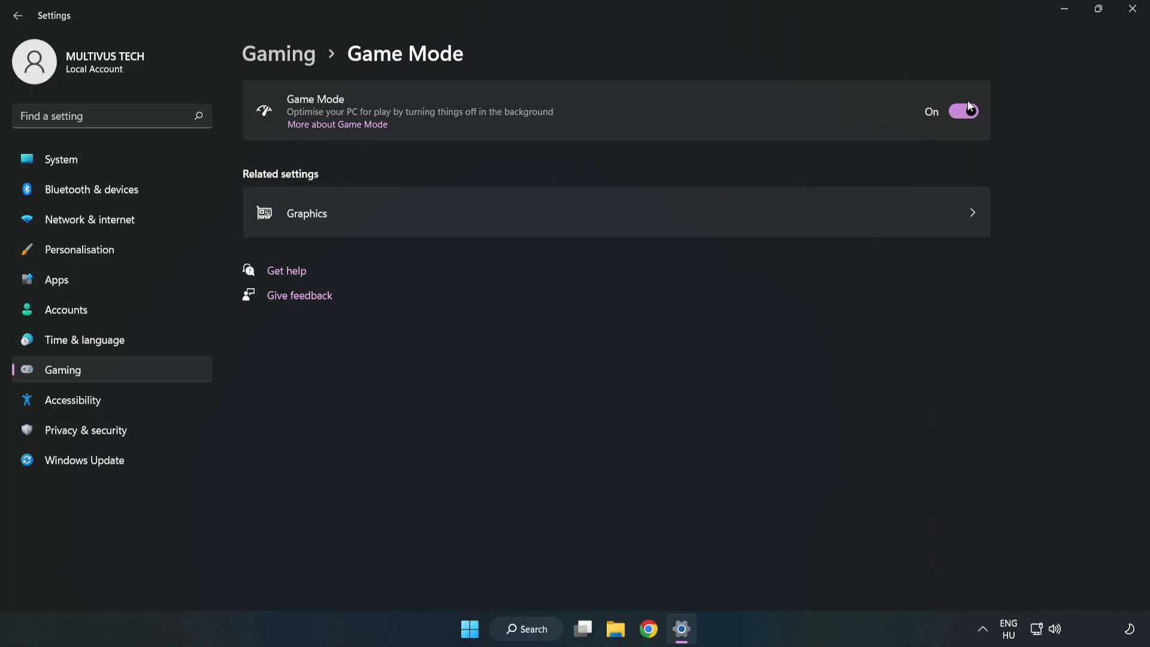
In Gaming > Xbox Game Bar, switch off the controller-button shortcut and close Settings
left_click(292, 60)
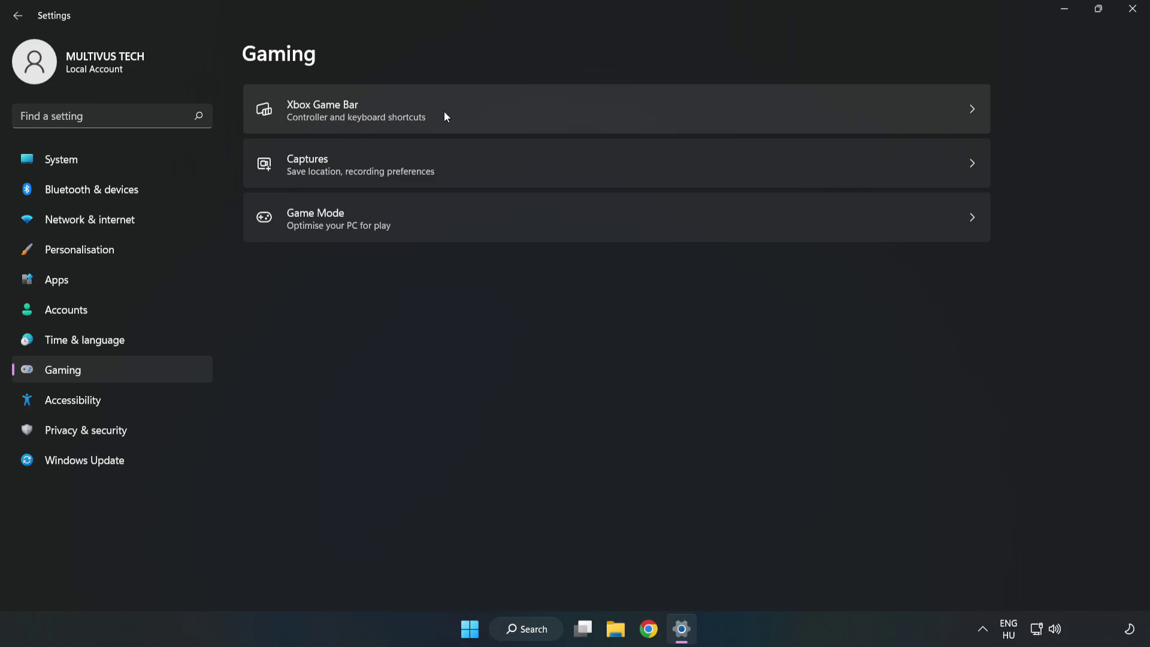
left_click(488, 108)
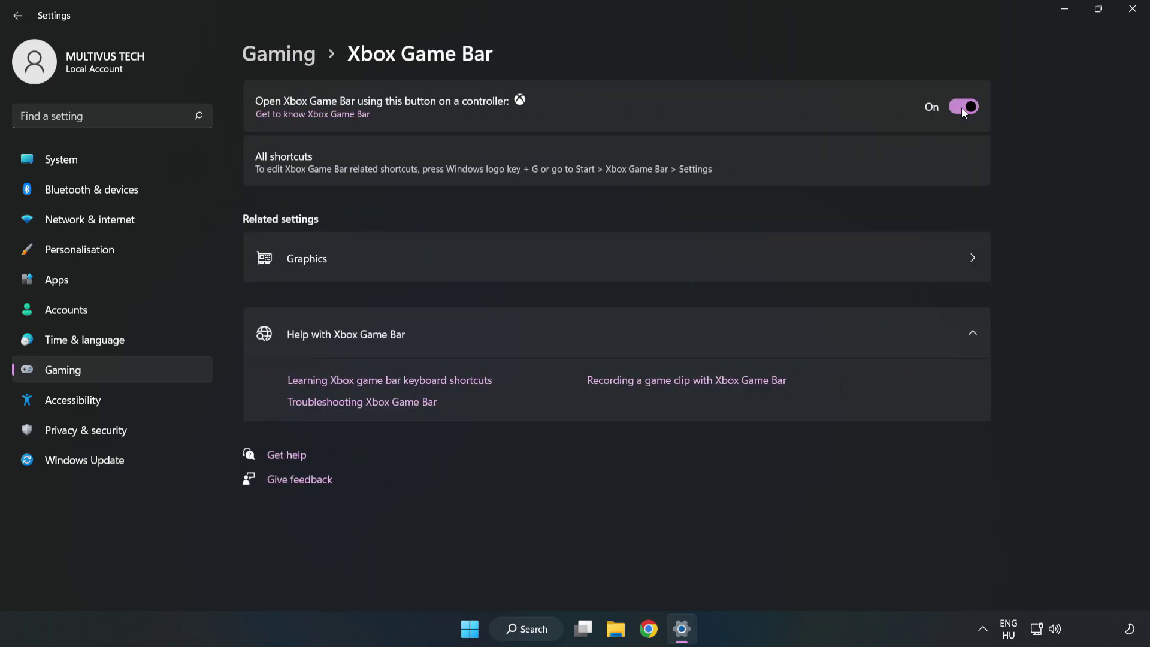
left_click(962, 108)
left_click(1133, 16)
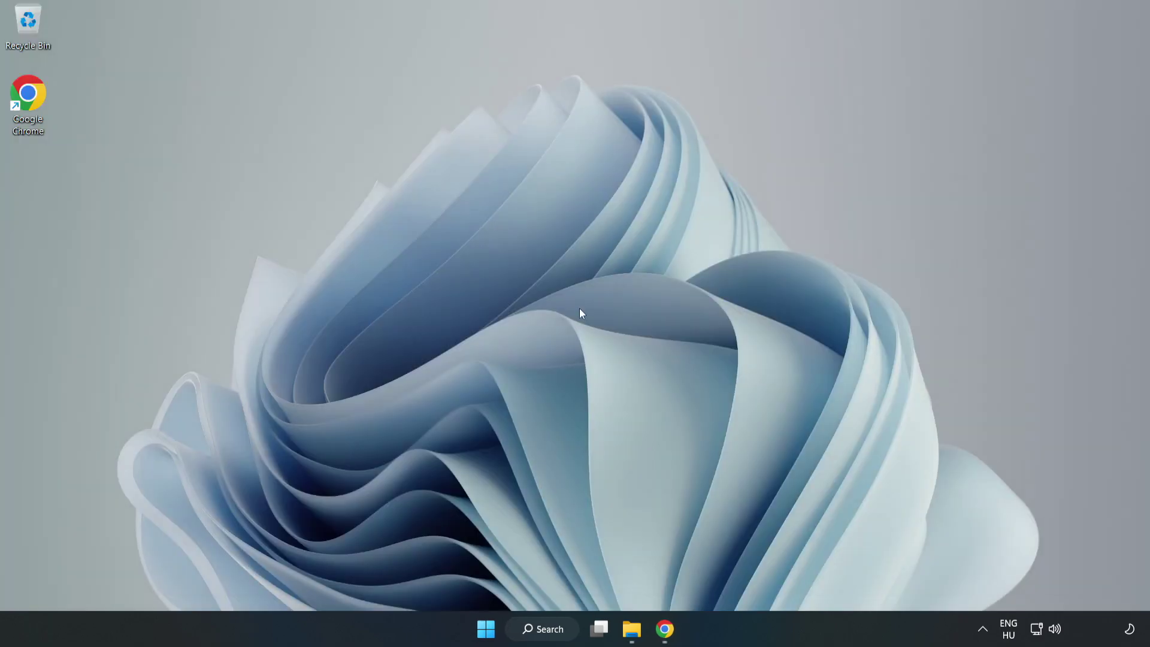
Launch Task Manager from the Start button's power-user menu
right_click(488, 634)
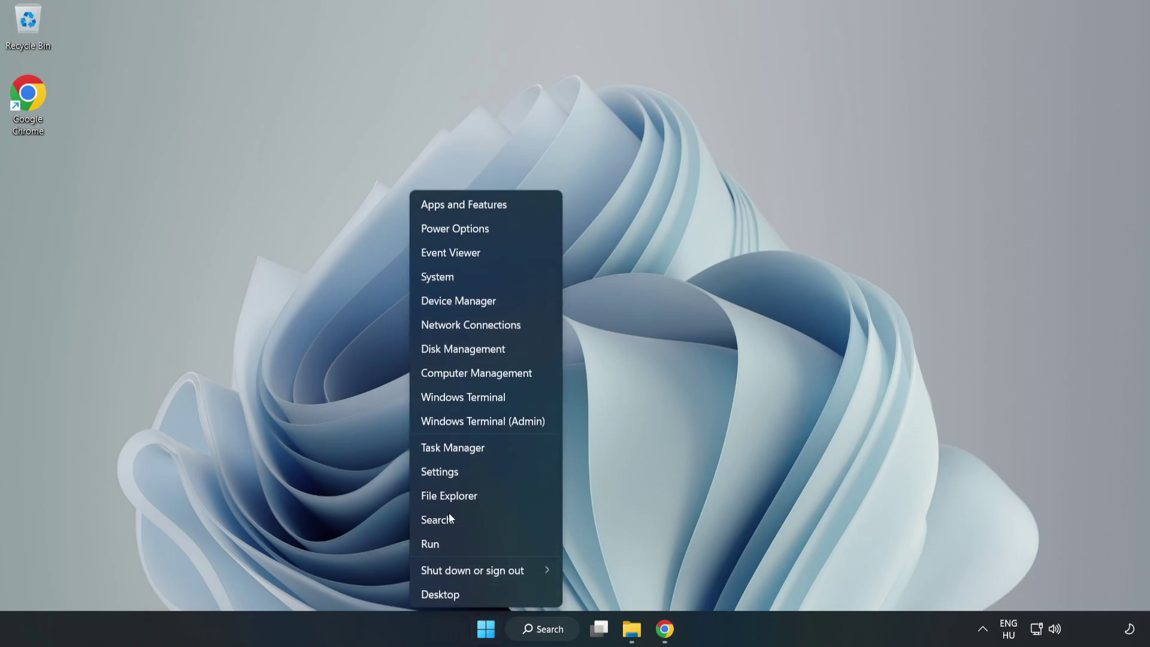
left_click(503, 449)
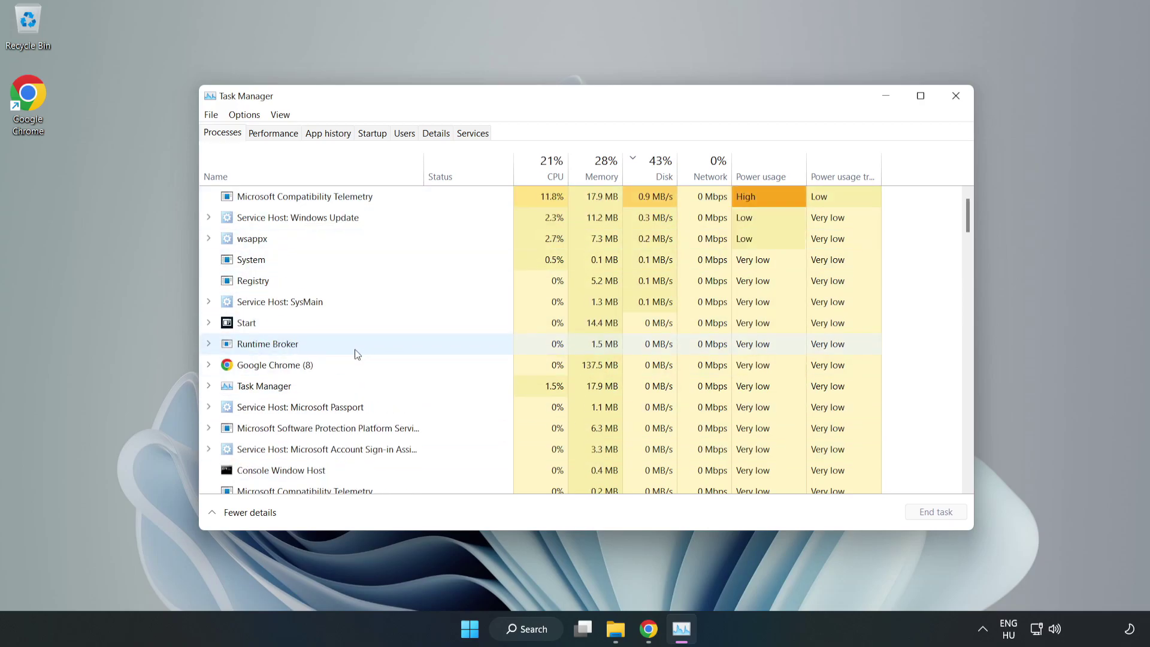
End the Google Chrome process on the Processes tab
left_click(310, 365)
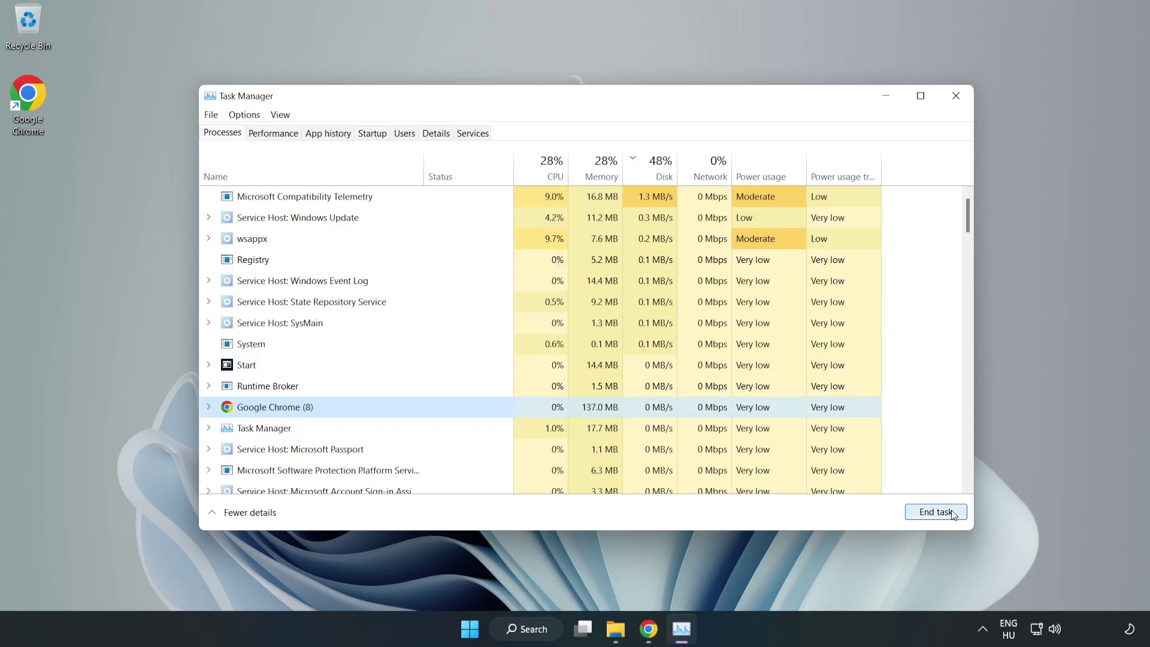
left_click(930, 514)
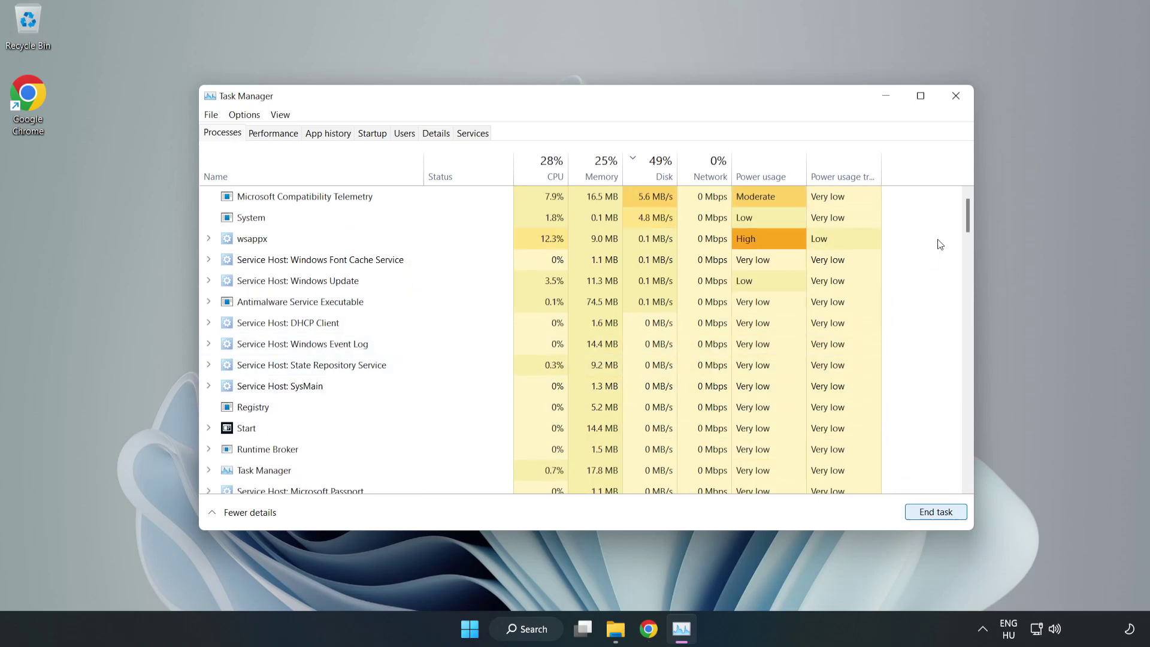
mouse_move(971, 219)
left_mouse_down()
mouse_move(972, 328)
mouse_move(929, 201)
left_mouse_up()
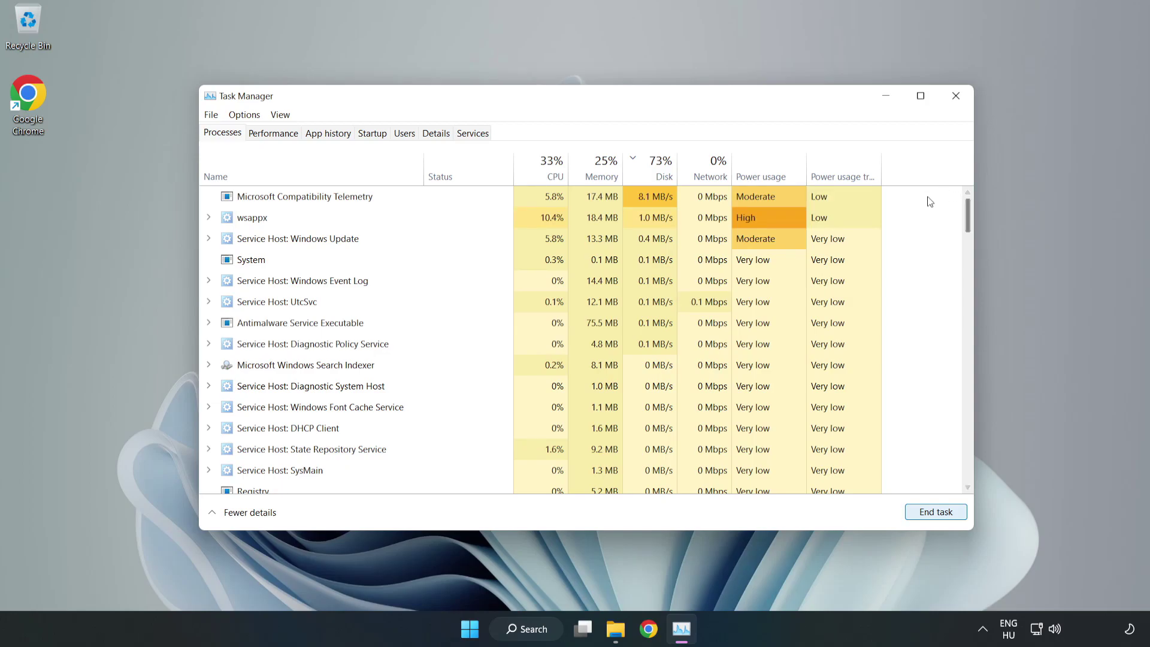
Disable Cortana, Phone Link, Terminal and Xbox App Services as startup apps
left_click(376, 135)
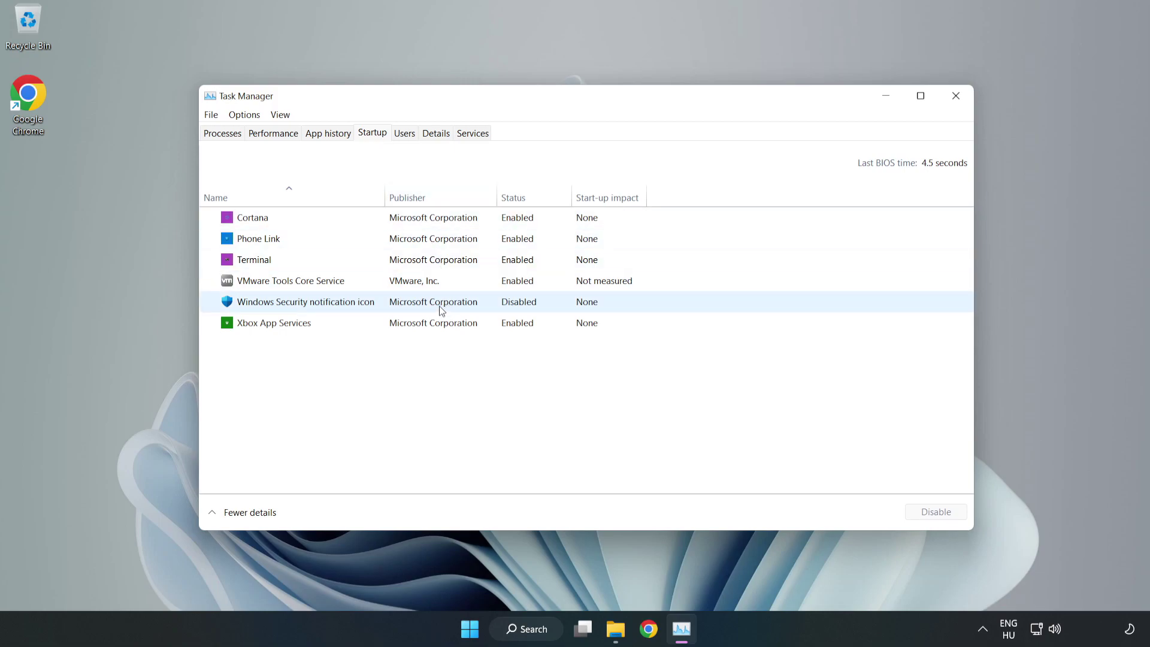
left_click(432, 220)
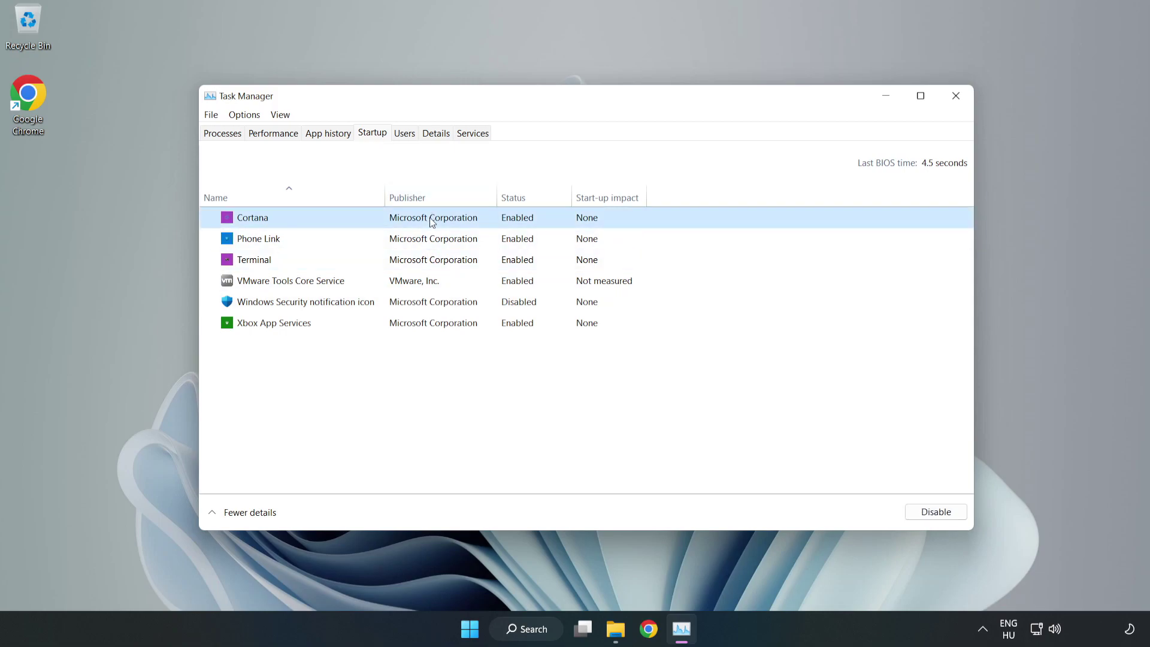
left_click(925, 516)
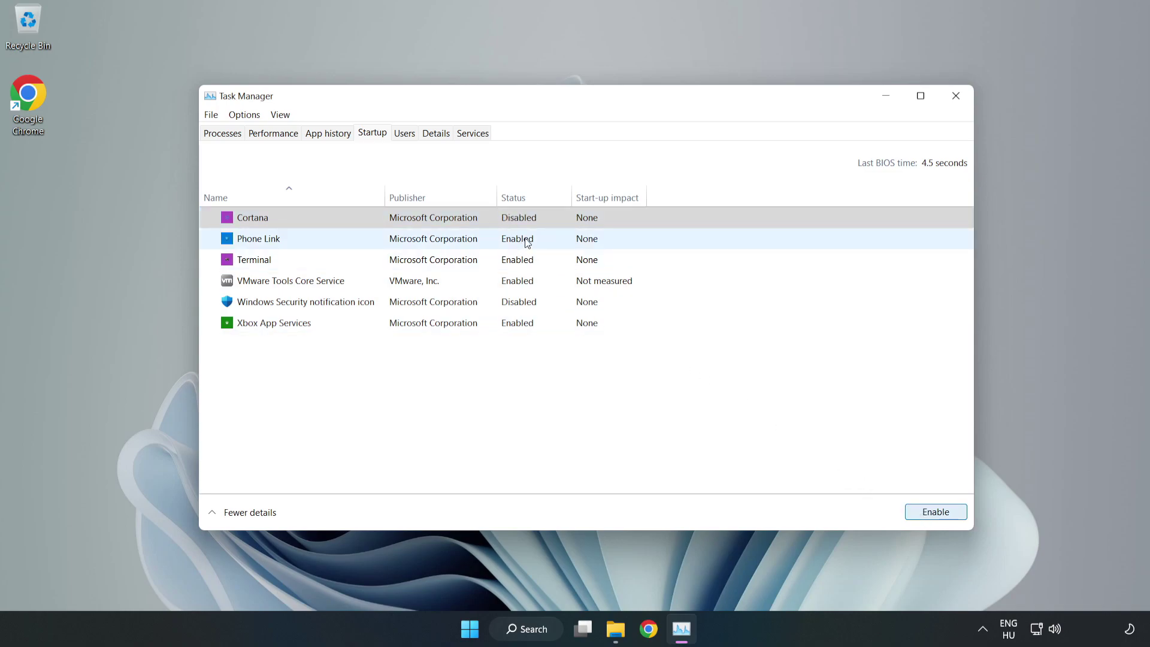
left_click(528, 241)
left_click(925, 512)
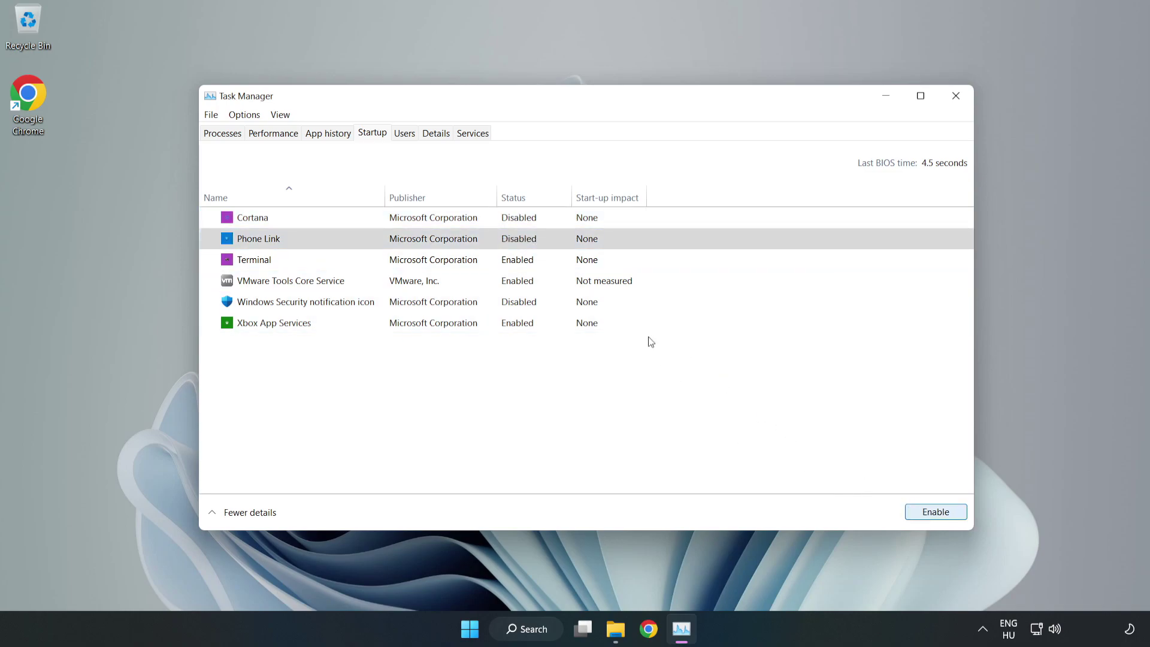
left_click(529, 261)
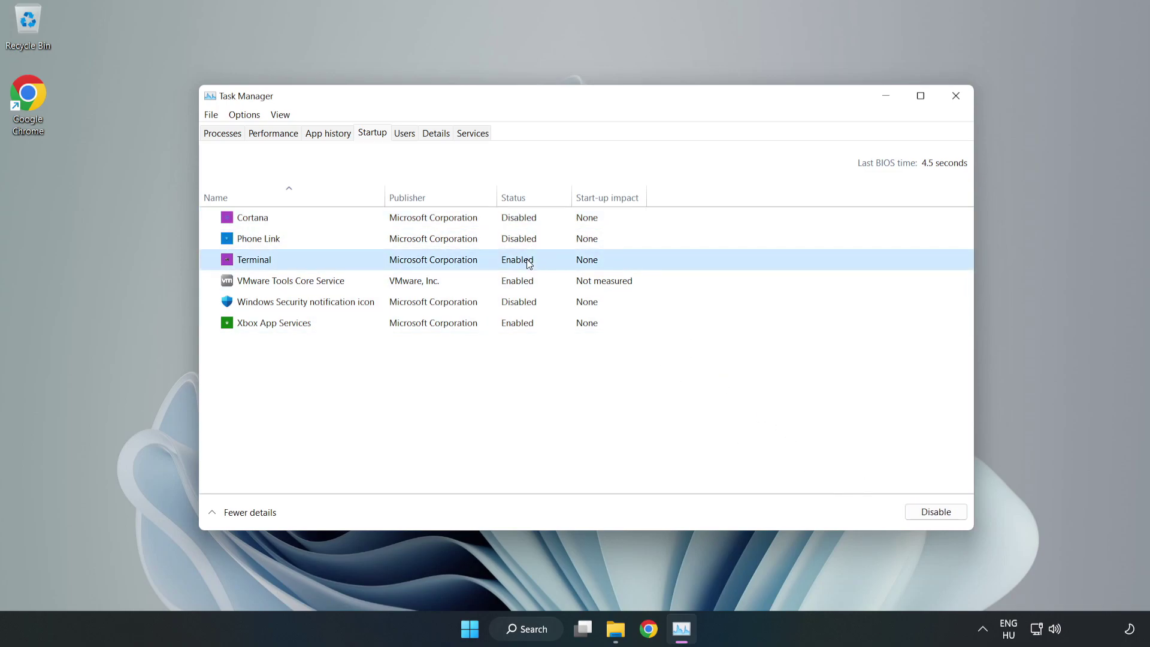
left_click(939, 515)
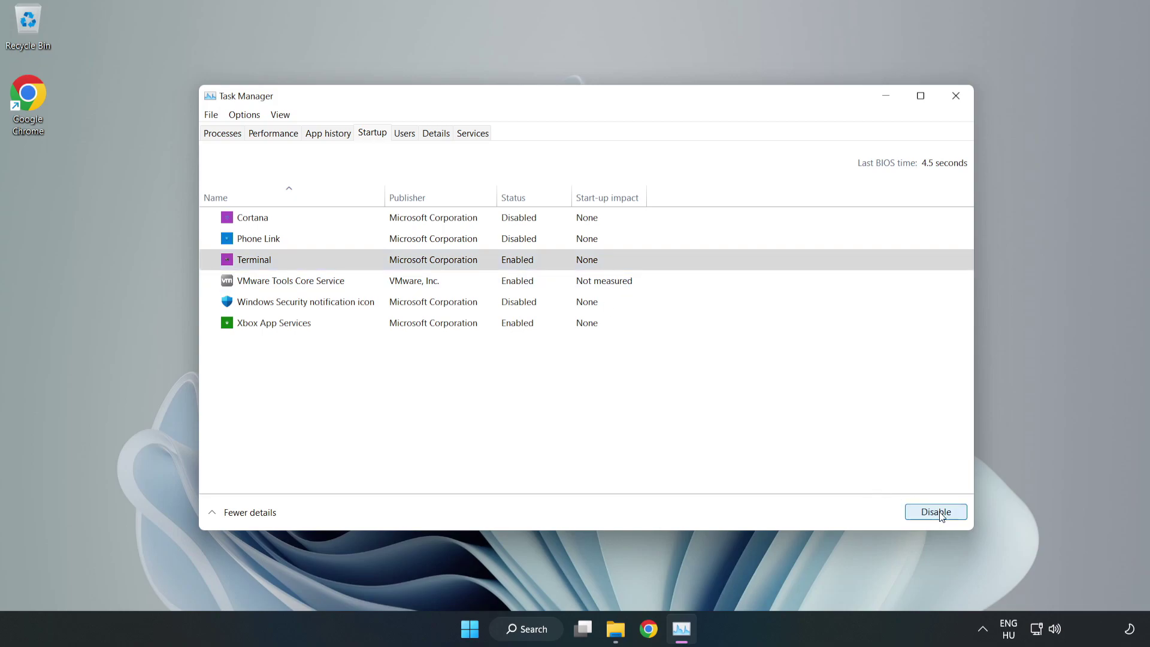
left_click(394, 325)
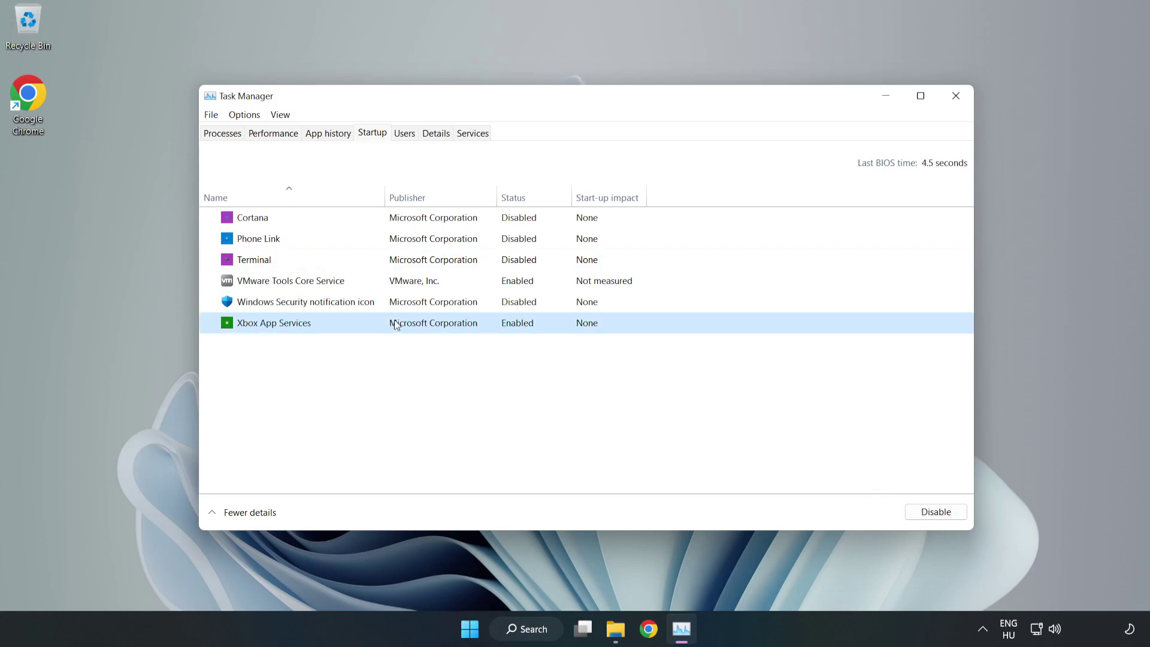
left_click(913, 516)
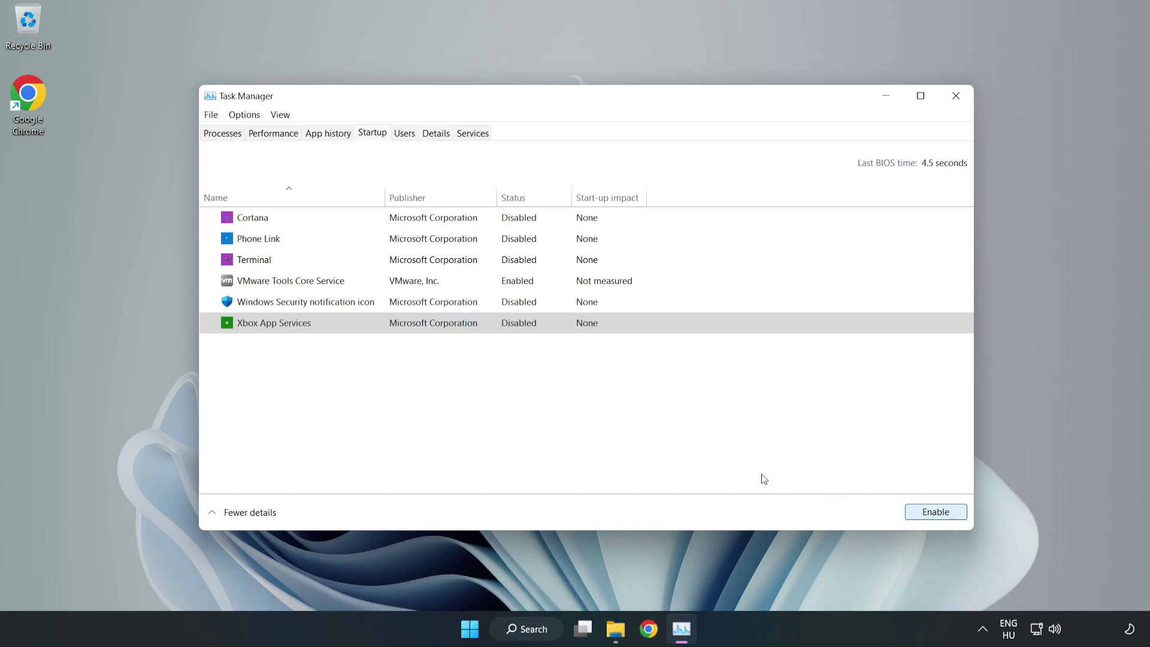
Close Task Manager
left_click(954, 102)
left_click(954, 101)
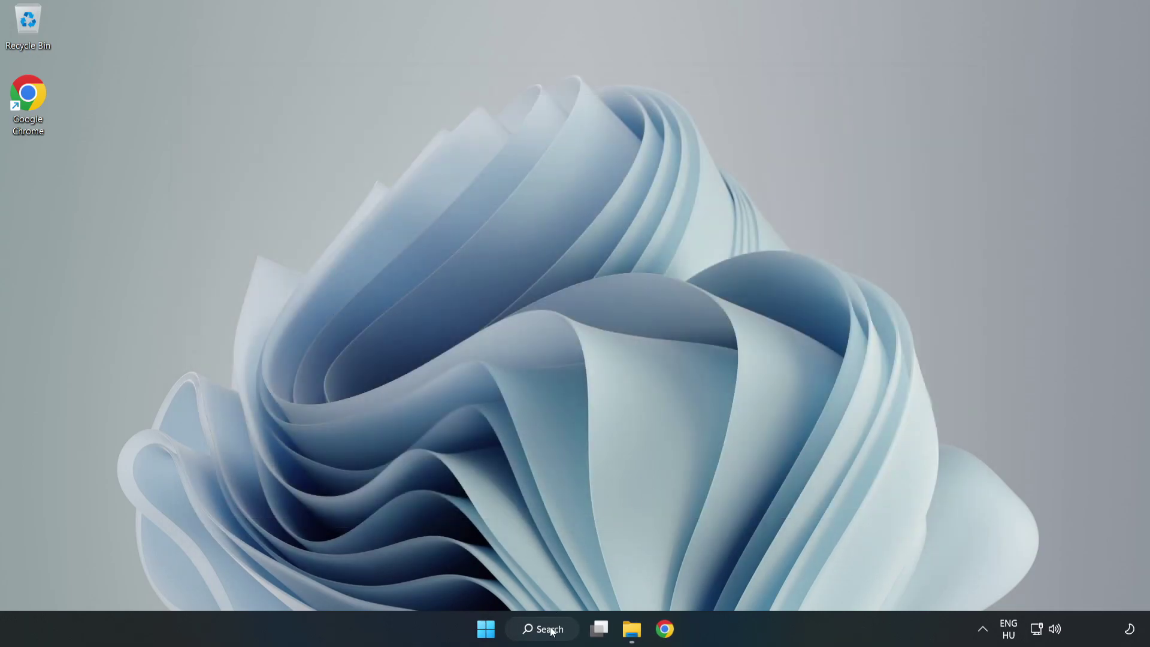
Search Windows for 'update' and bring up the Windows Update settings page
left_click(550, 631)
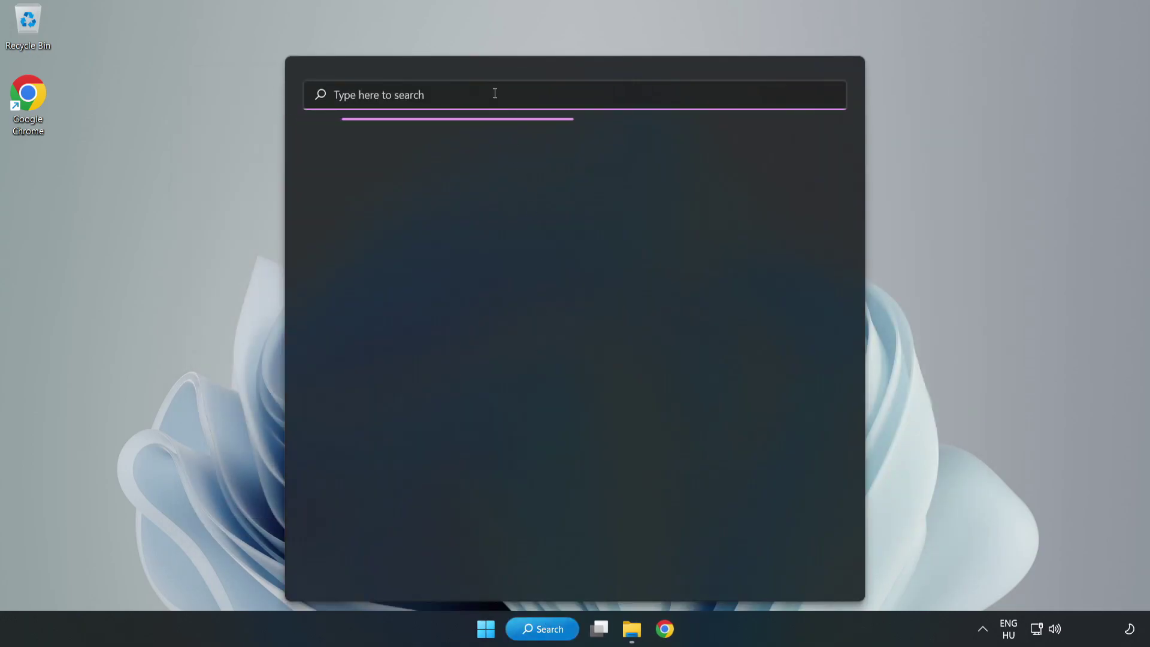
type("update")
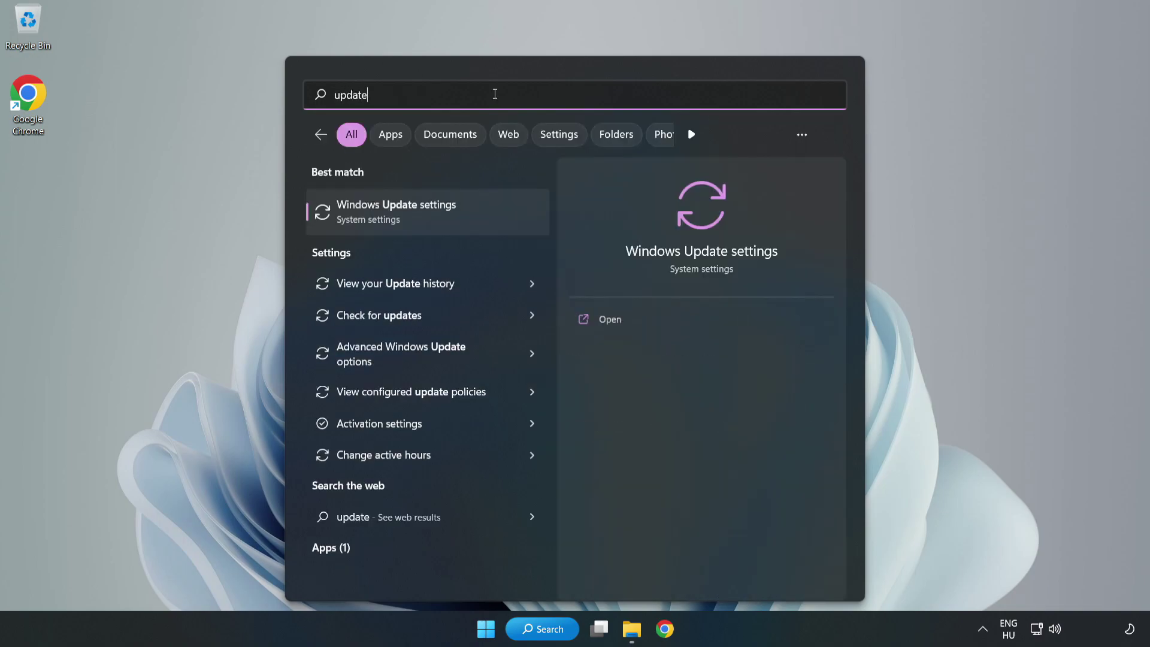
left_click(468, 227)
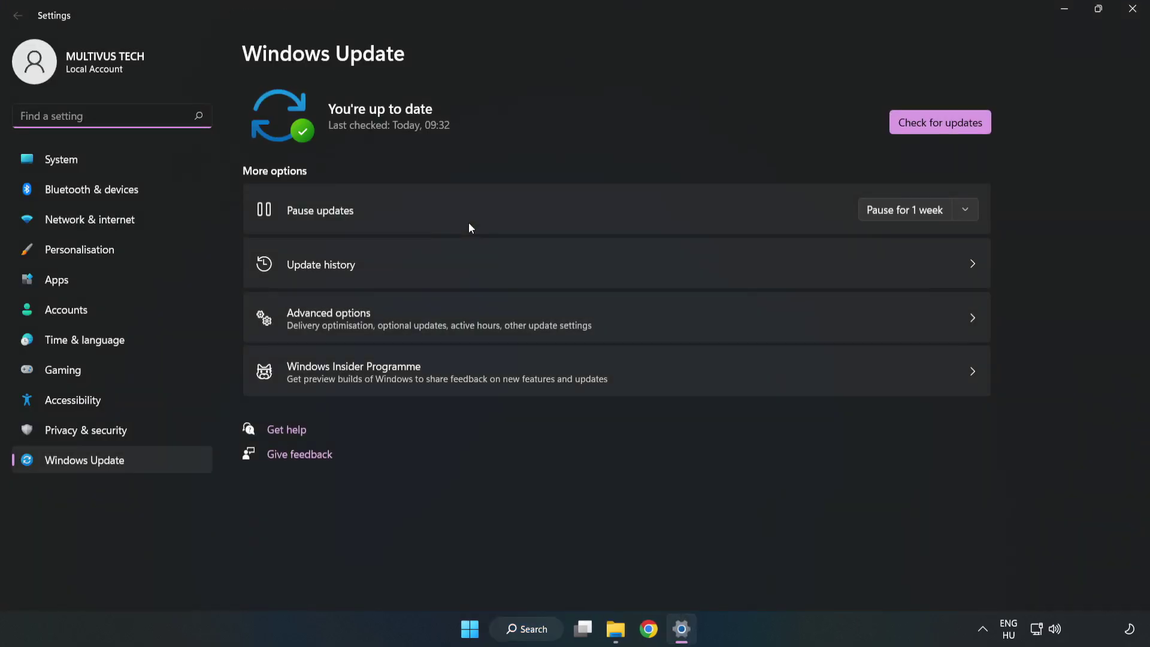
Run a Windows Update check, confirm it reports up to date, then close Settings
left_click(925, 126)
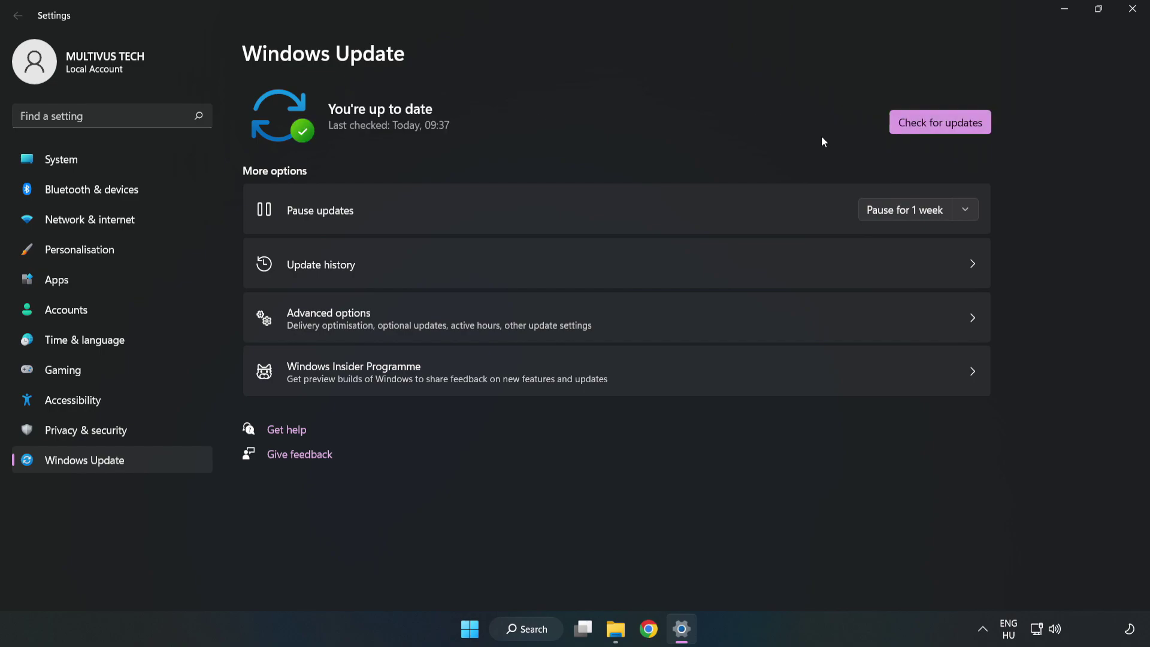
left_click(1130, 15)
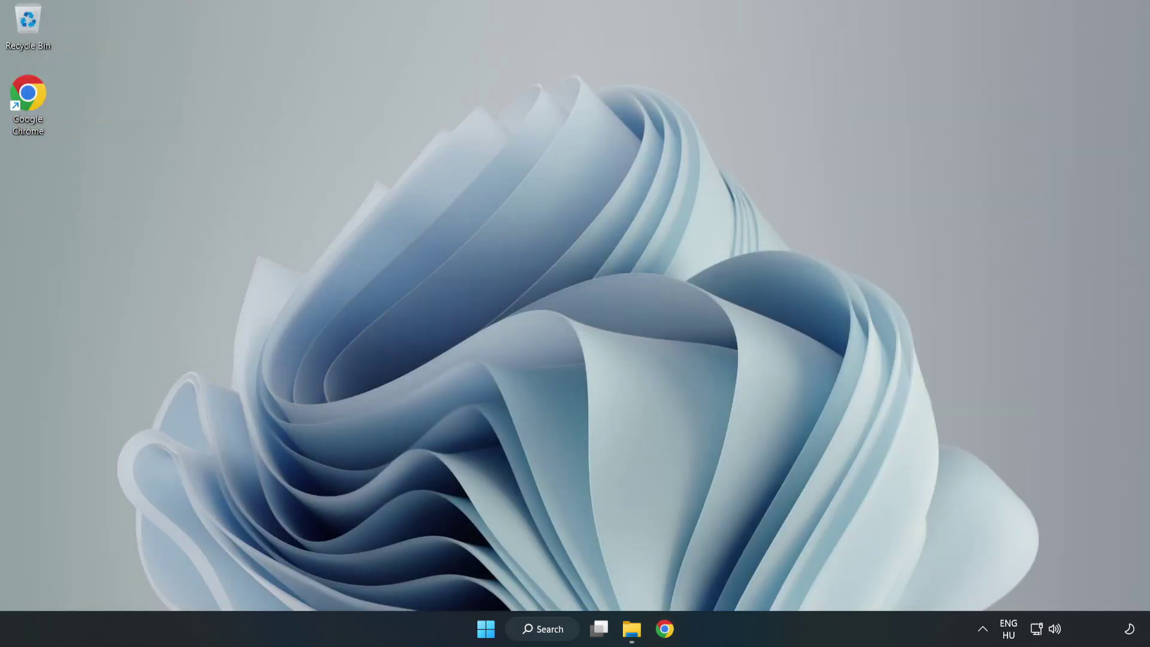
Launch Registry Editor from a taskbar search for regedit
left_click(561, 634)
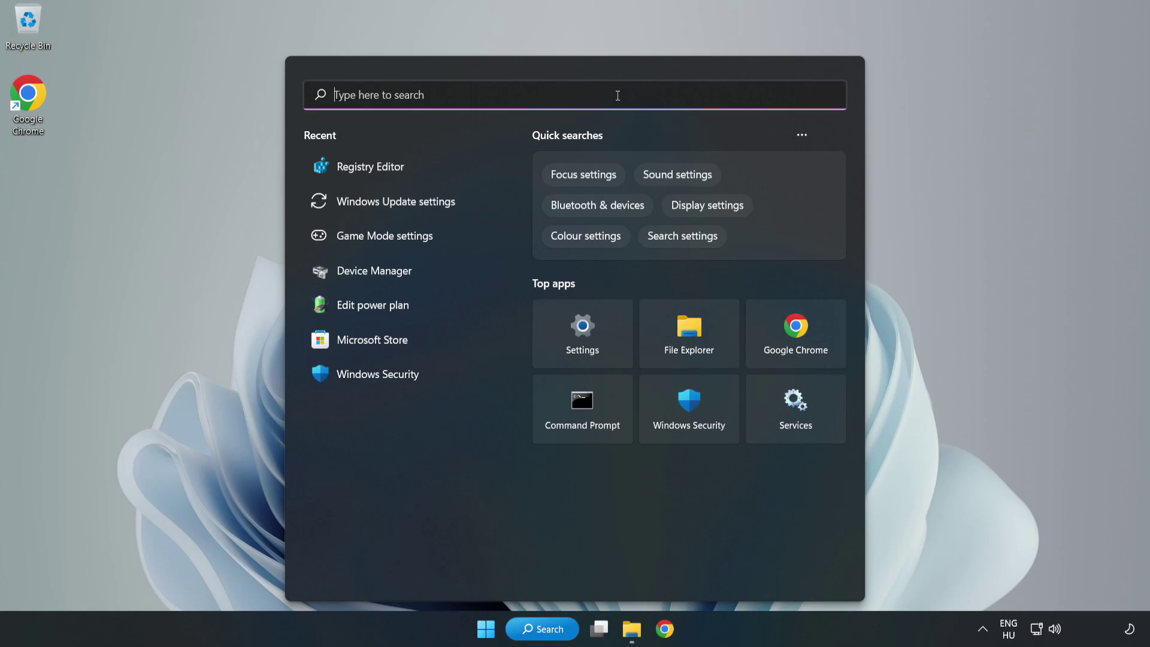
type("regedit")
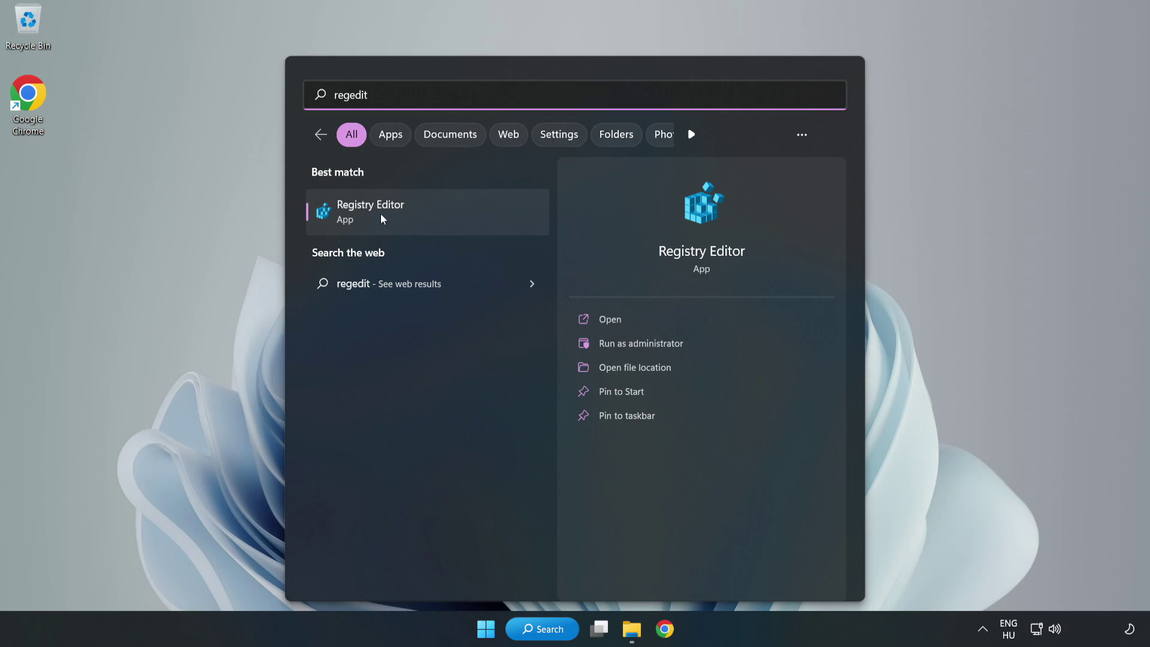
left_click(439, 213)
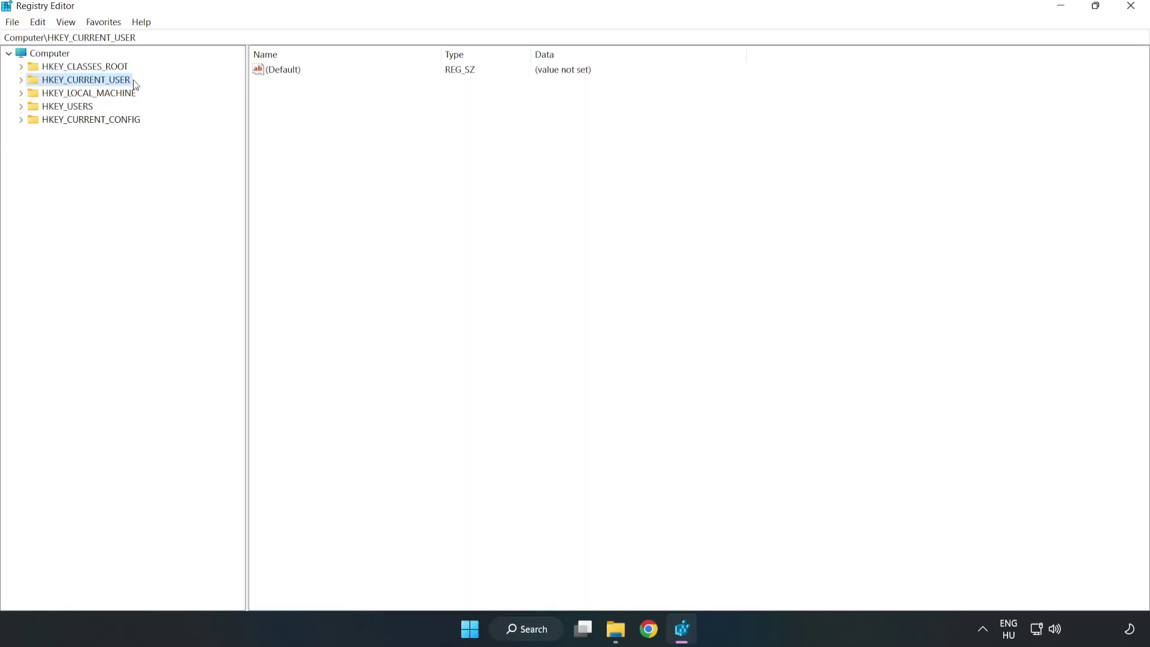
Navigate to HKEY_CURRENT_USER\System\GameConfigStore and select the GameDVR_Enabled value
left_click(24, 81)
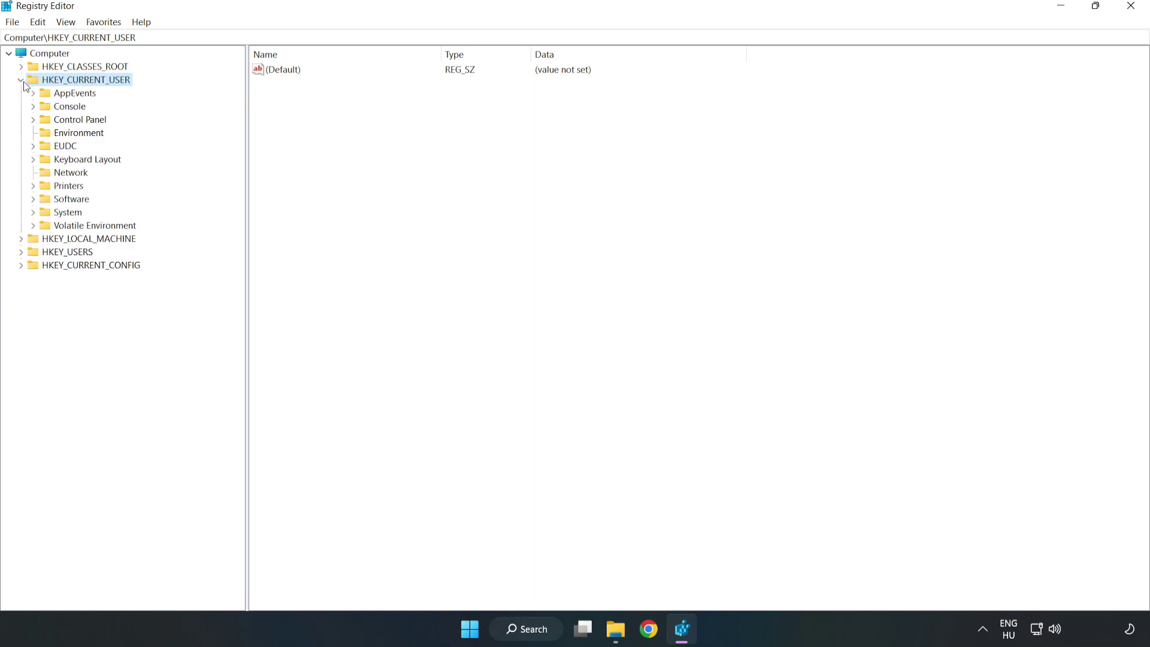
left_click(33, 214)
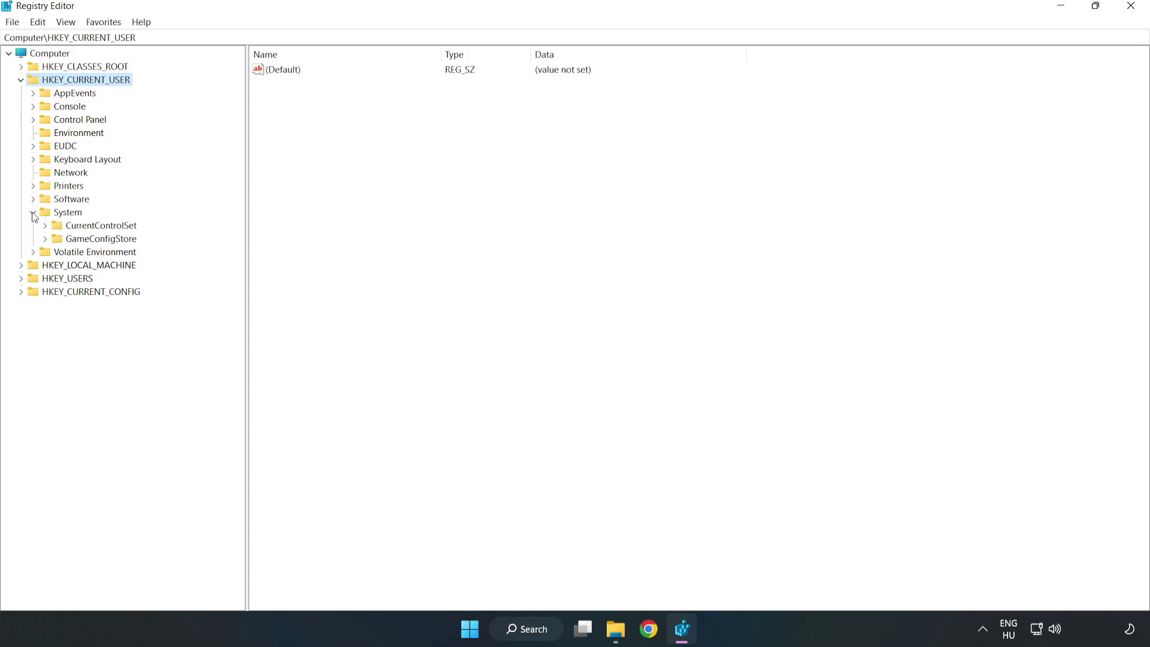
left_click(96, 241)
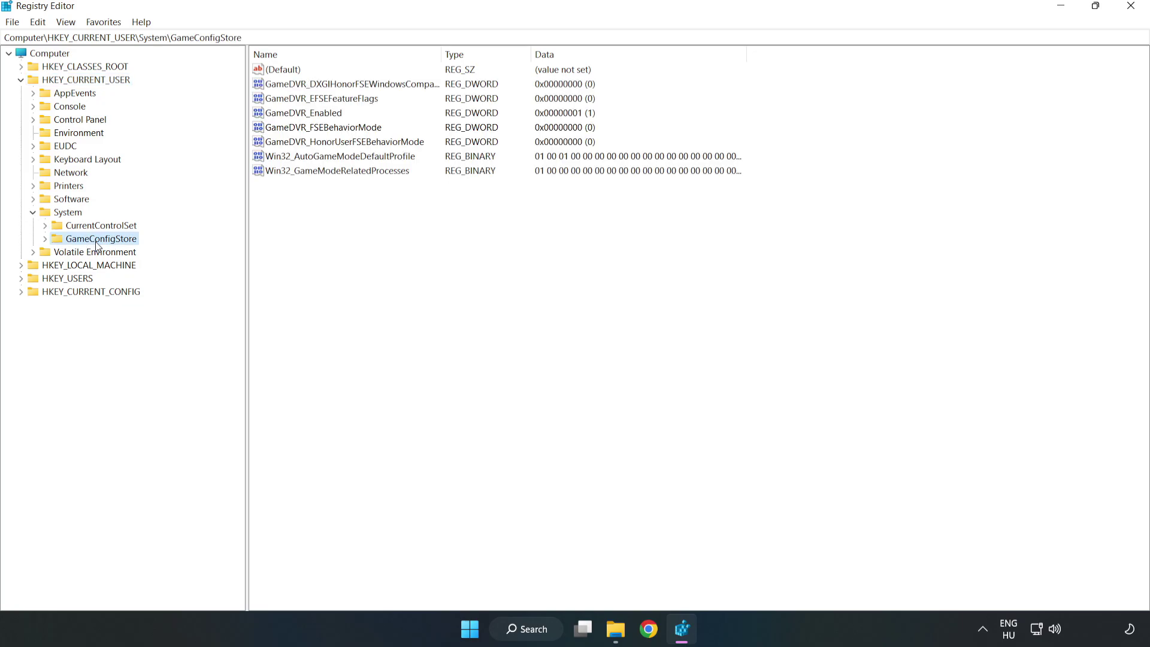
left_click(280, 115)
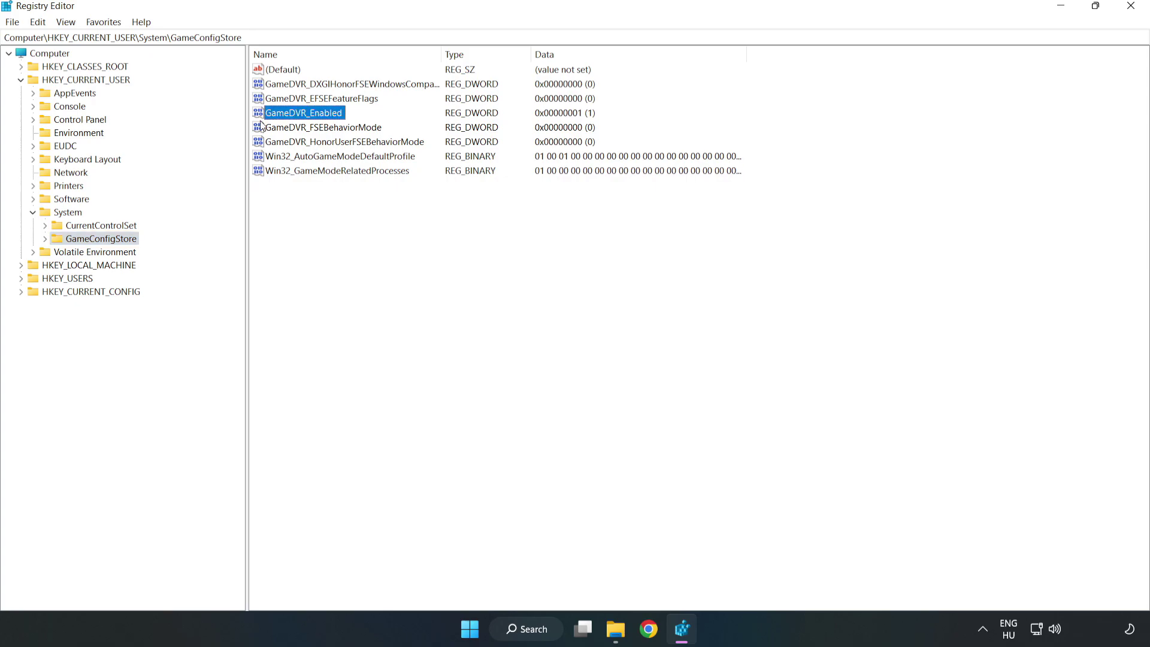
Modify GameDVR_Enabled from 1 to 0, then collapse HKEY_CURRENT_USER
right_click(315, 118)
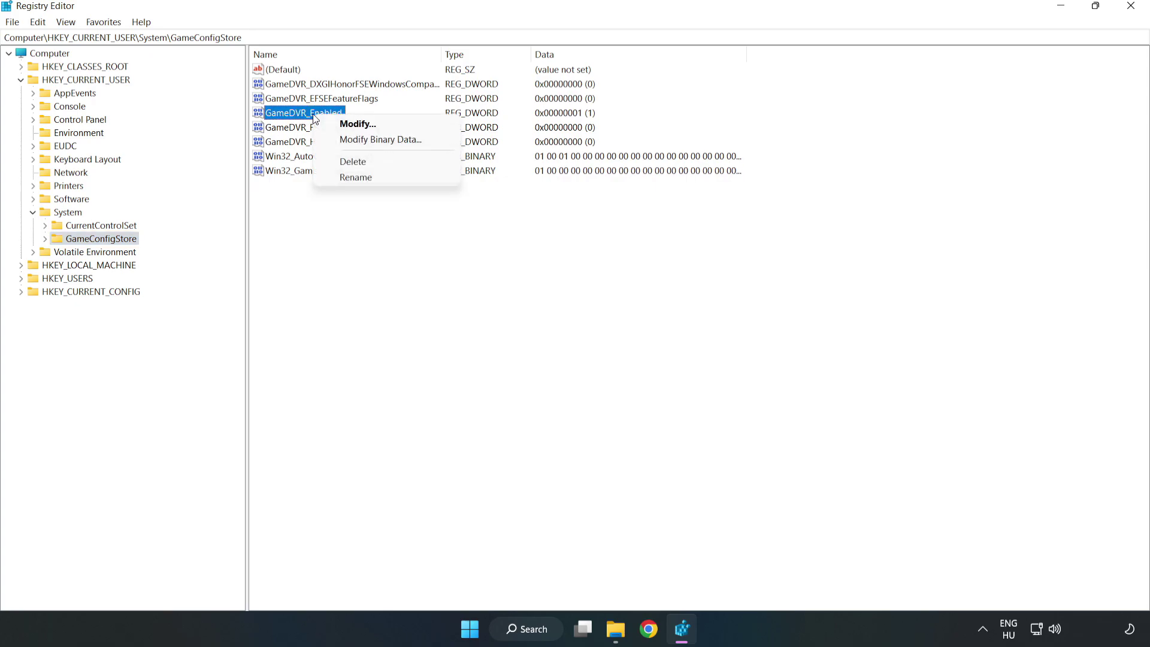
left_click(365, 125)
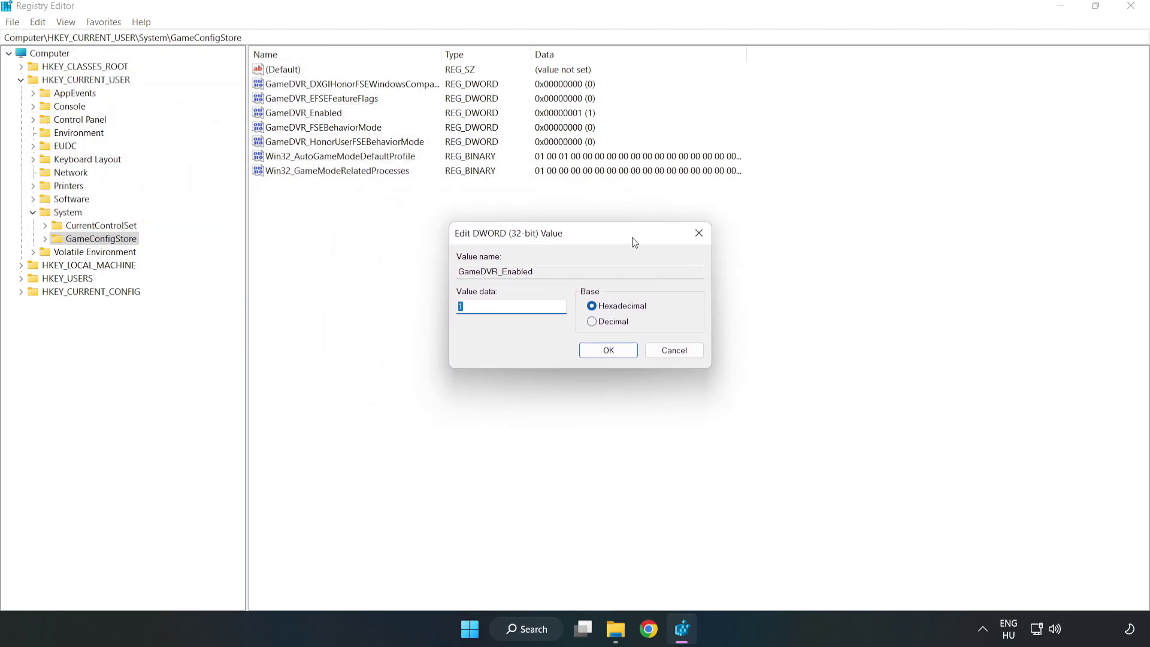
left_click_drag(405, 159, 643, 242)
left_click(482, 311)
left_click_drag(481, 310, 399, 300)
type("0")
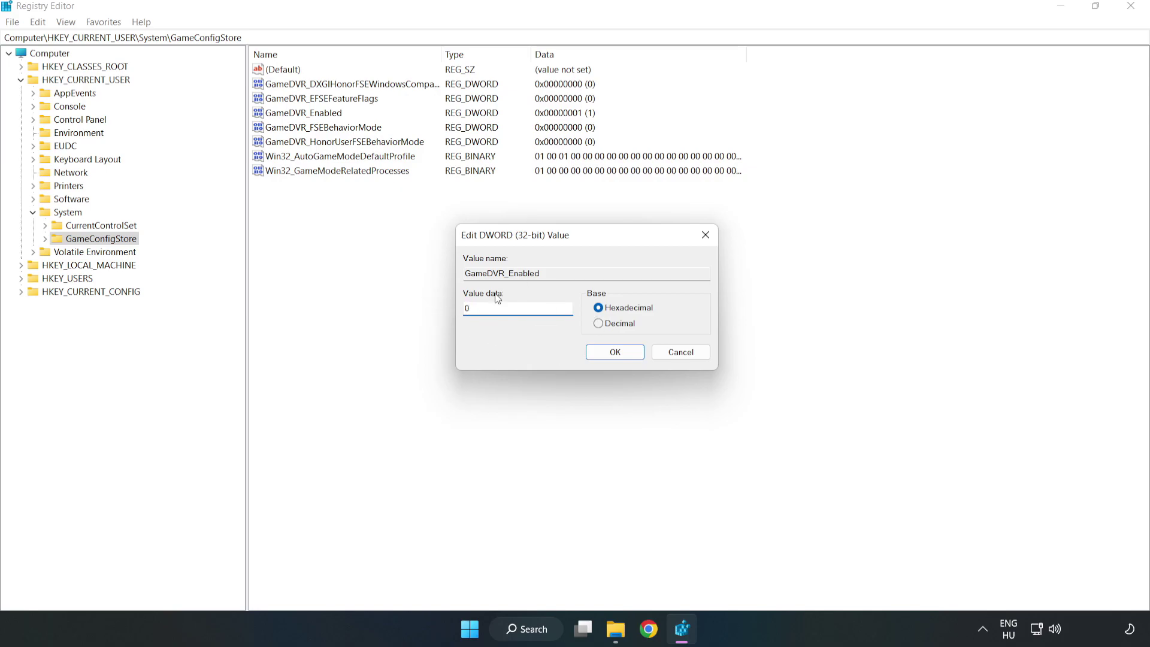
left_click(616, 353)
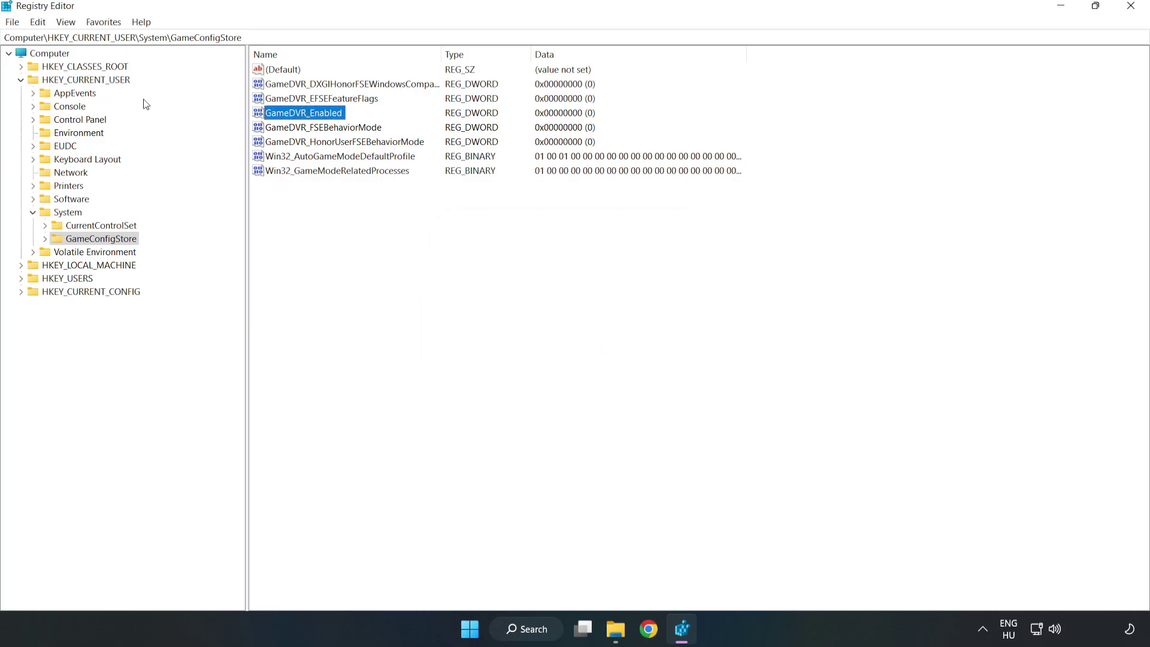
left_click(20, 80)
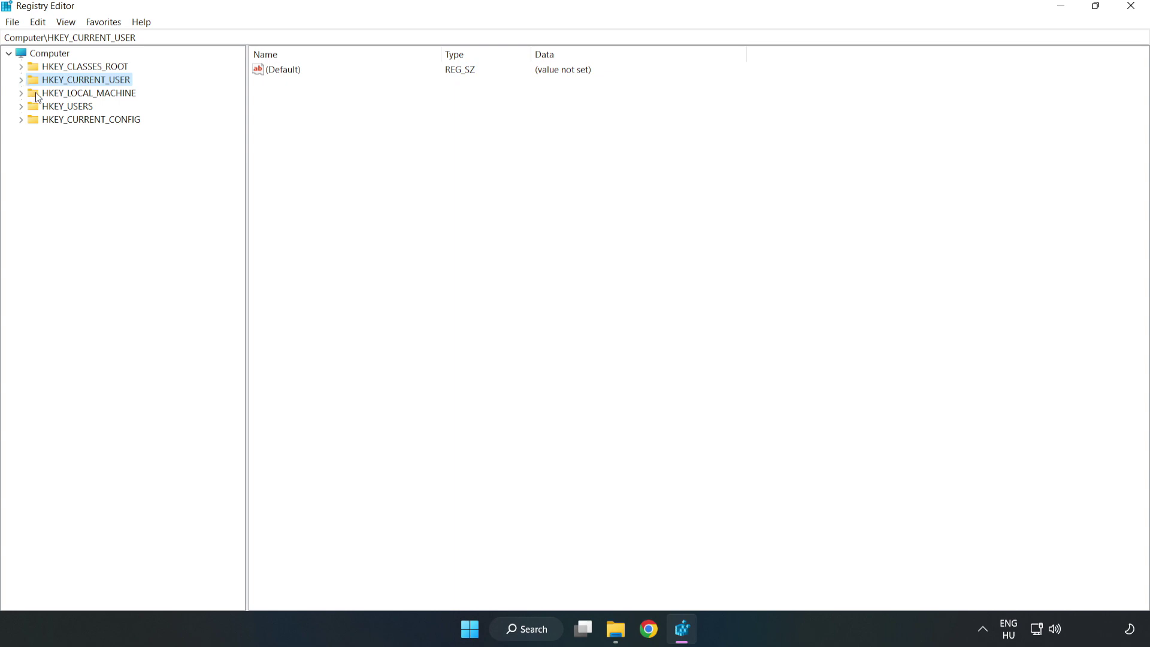
Navigate to HKLM\SOFTWARE\Microsoft\PolicyManager\default\ApplicationManagement\AllowGameDVR
double_click(28, 95)
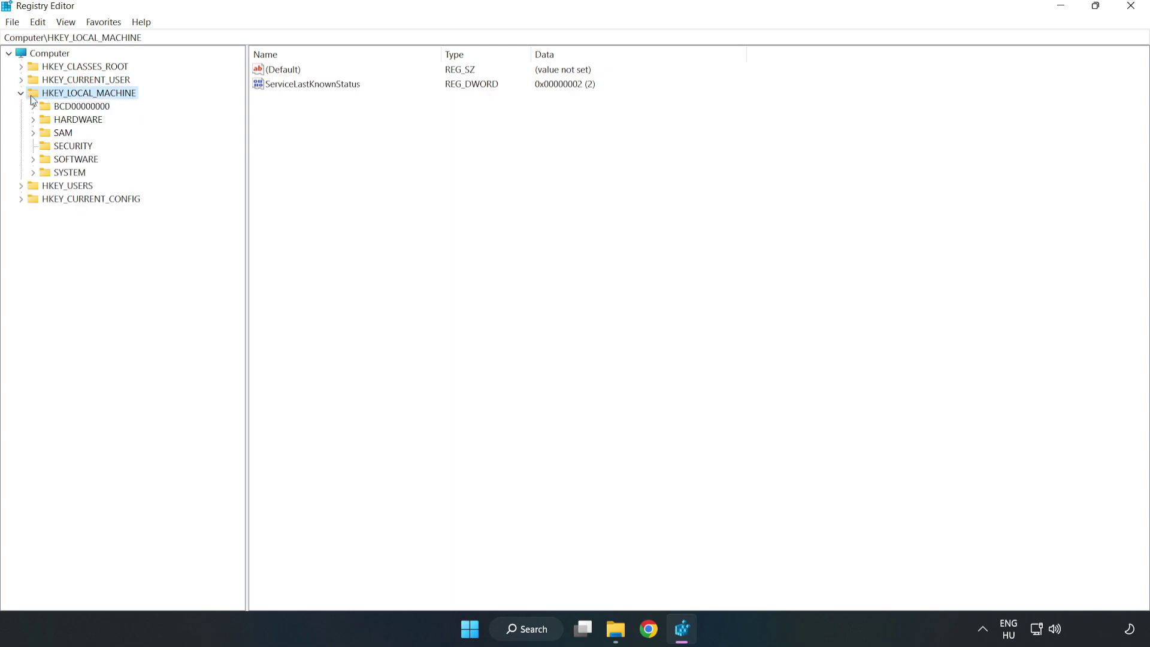
left_click(34, 159)
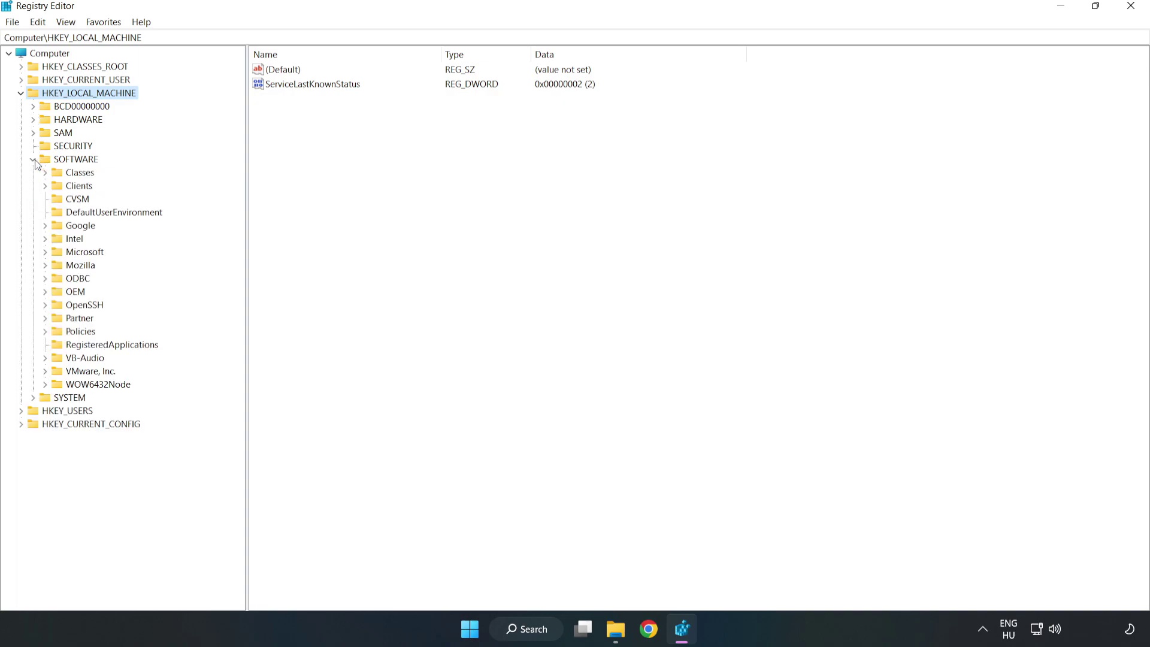
left_click(45, 252)
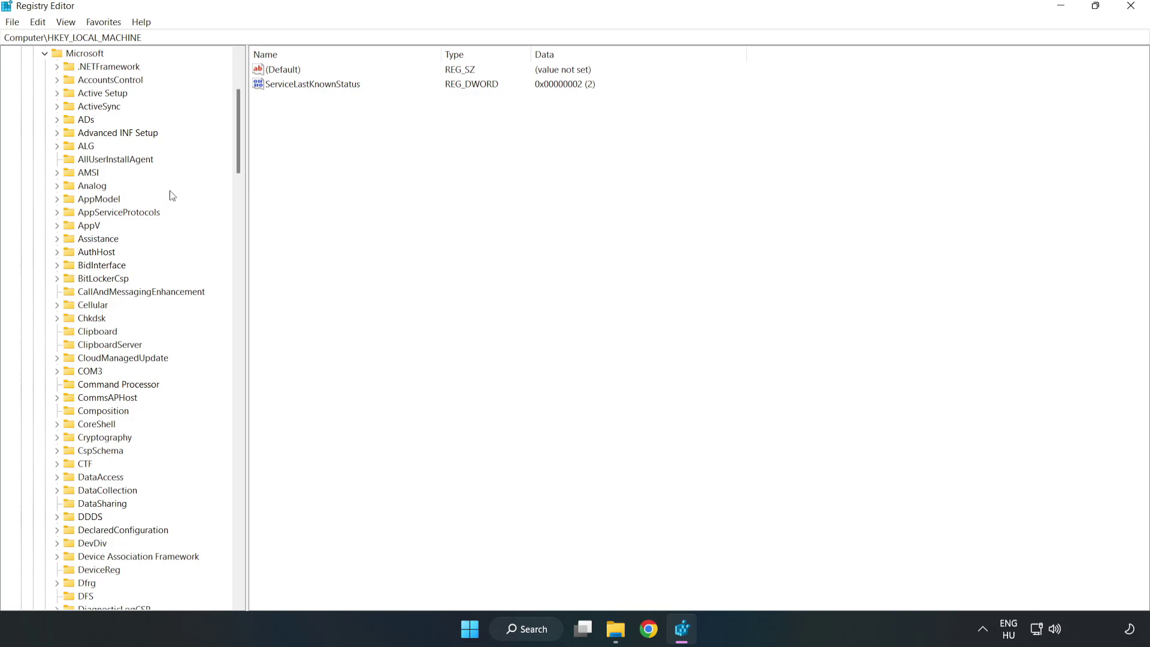
left_click_drag(237, 154, 262, 427)
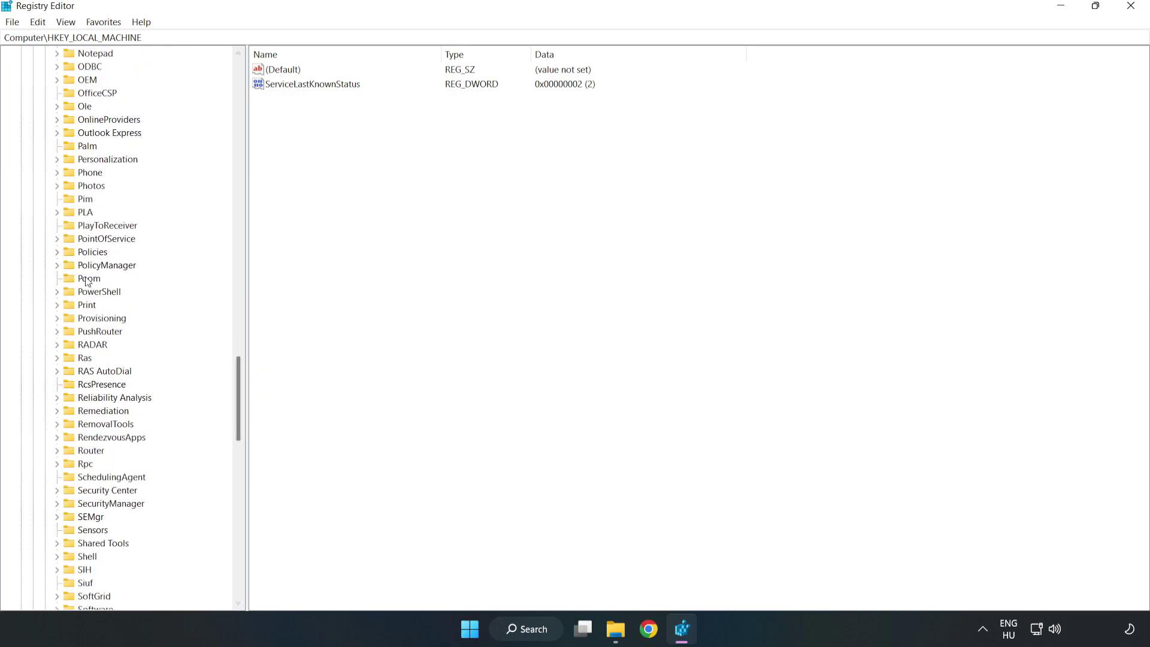
left_click(57, 265)
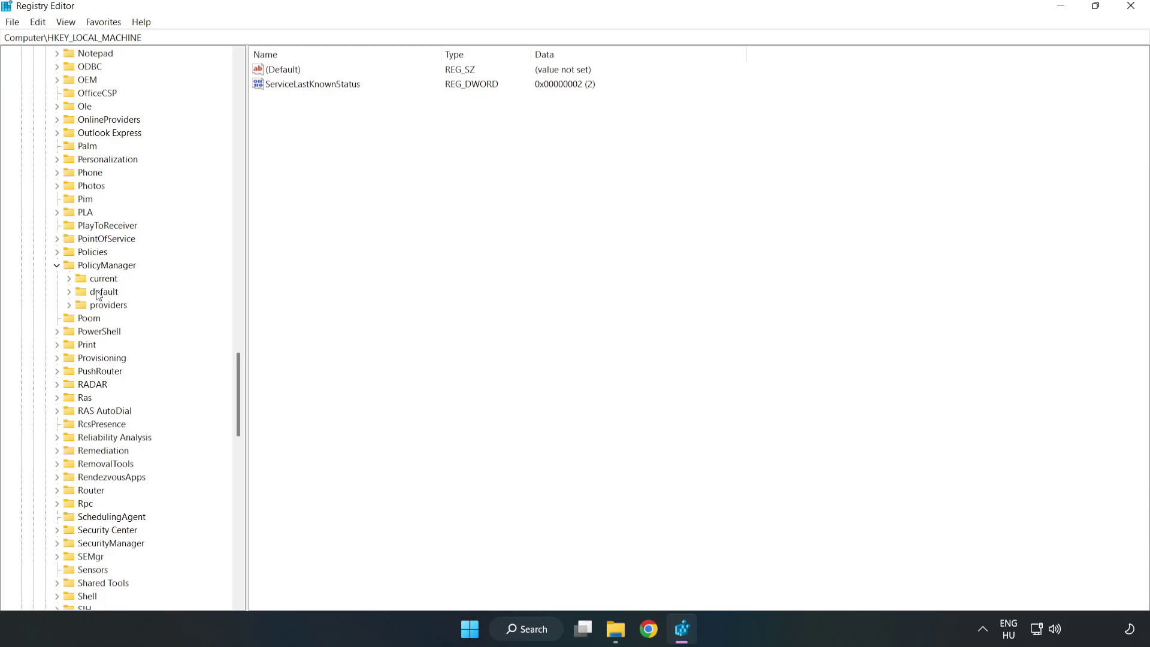
left_click(70, 292)
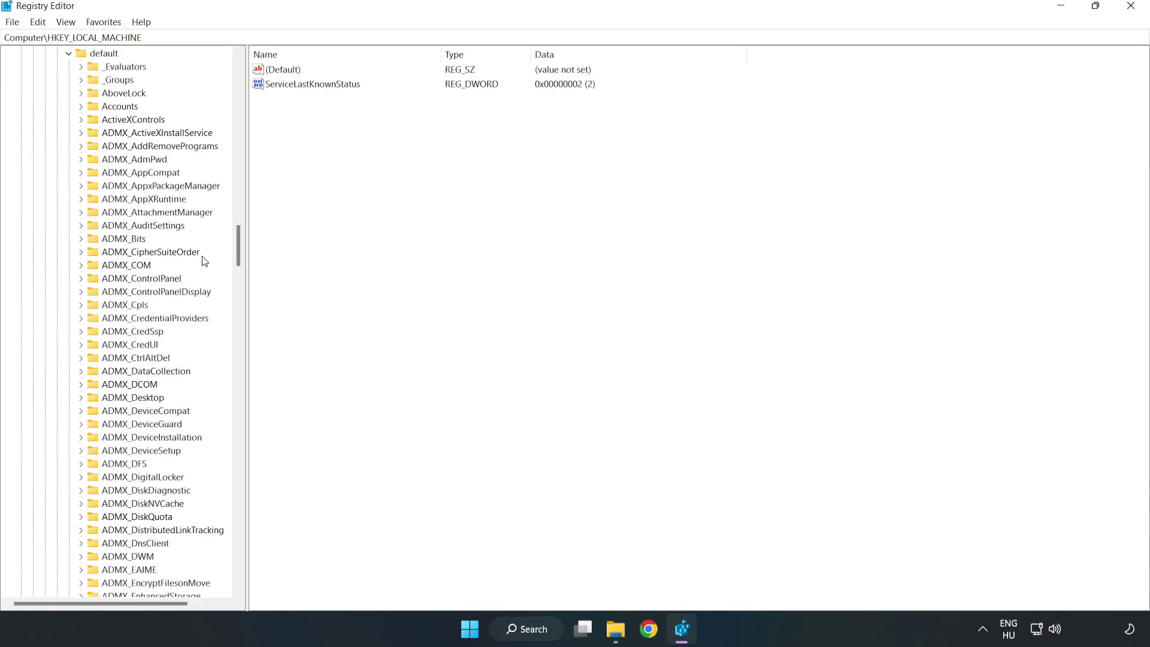
left_click_drag(238, 245, 233, 380)
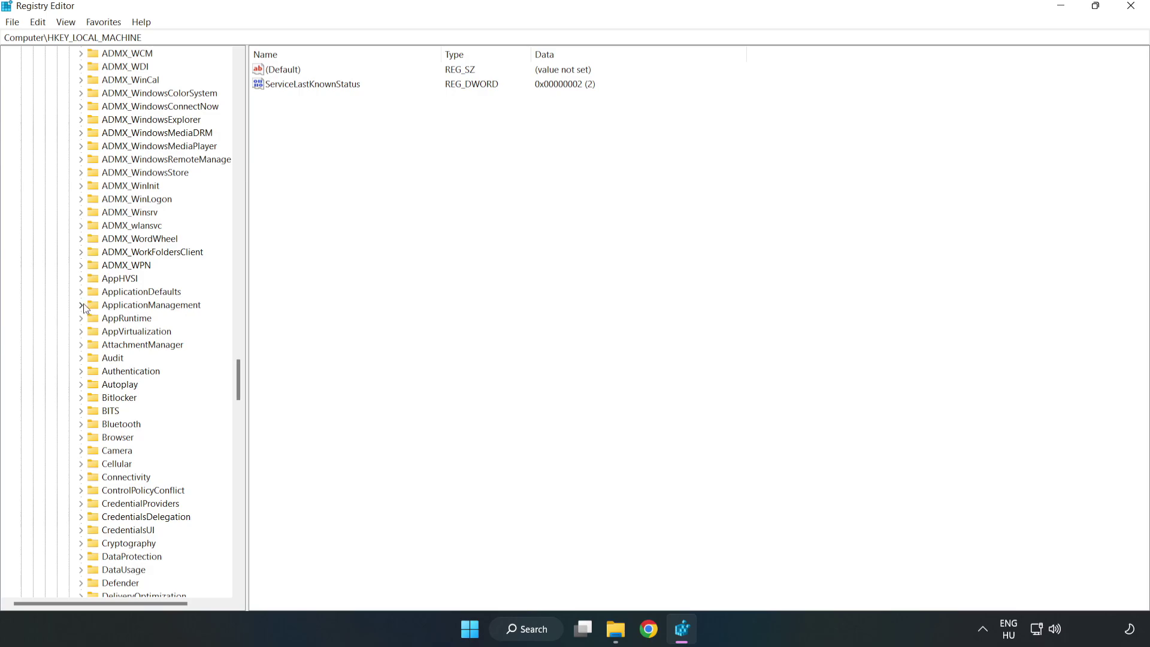
left_click(84, 303)
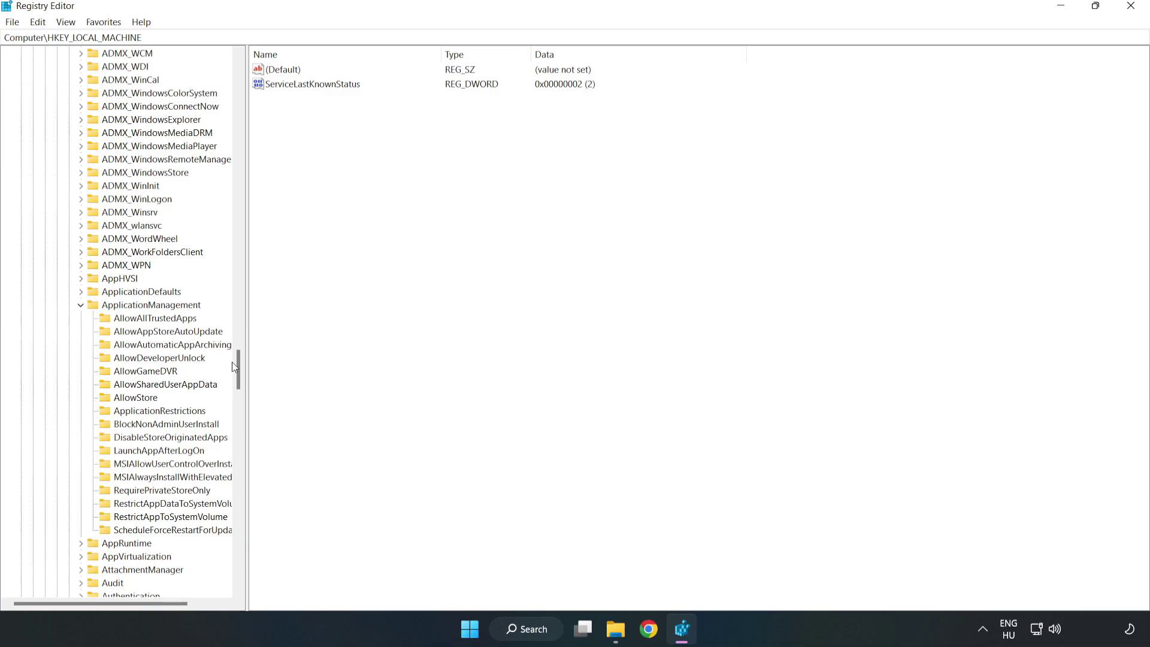
left_click(133, 372)
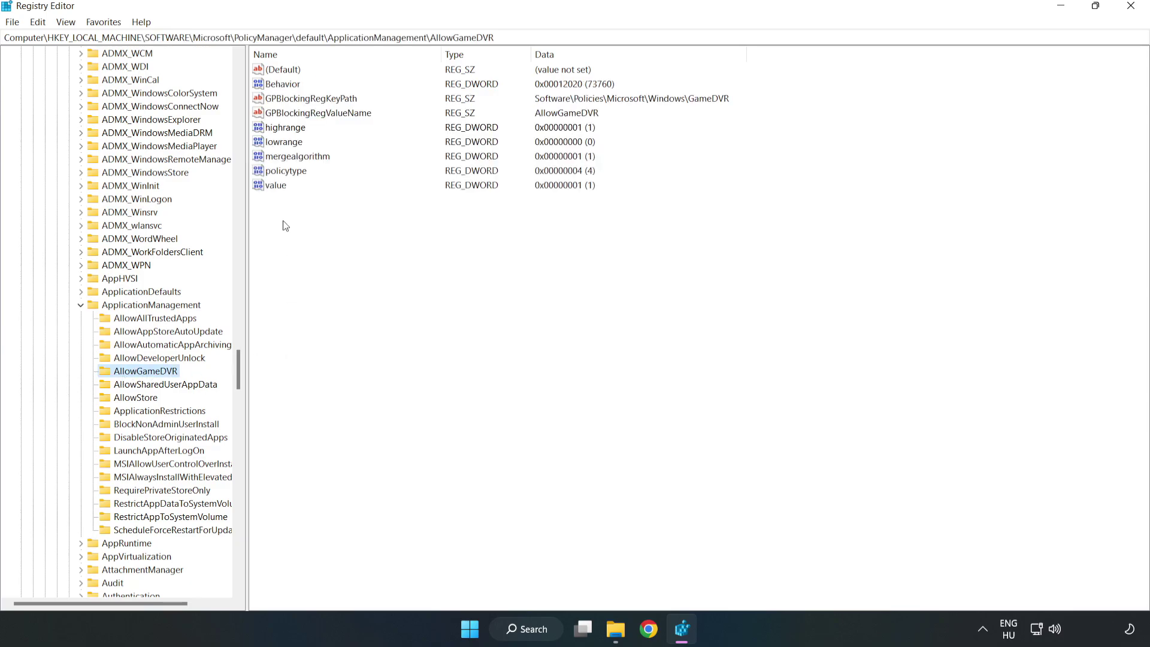
Modify the AllowGameDVR 'value' entry to 0 and close Registry Editor
left_click(268, 186)
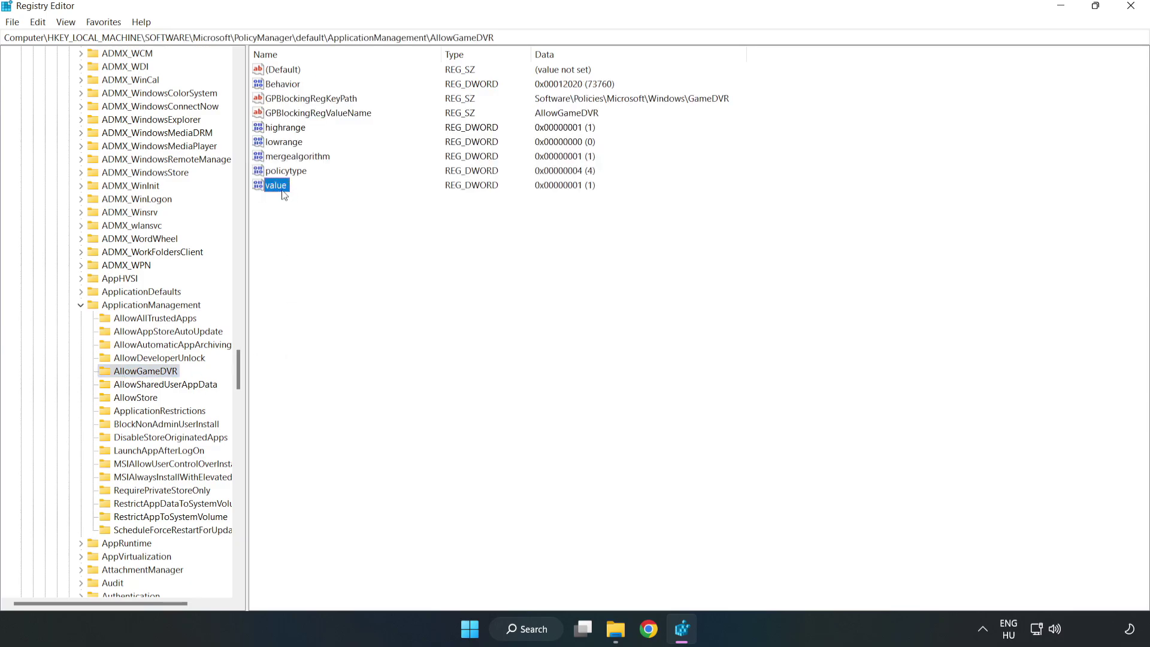
right_click(280, 190)
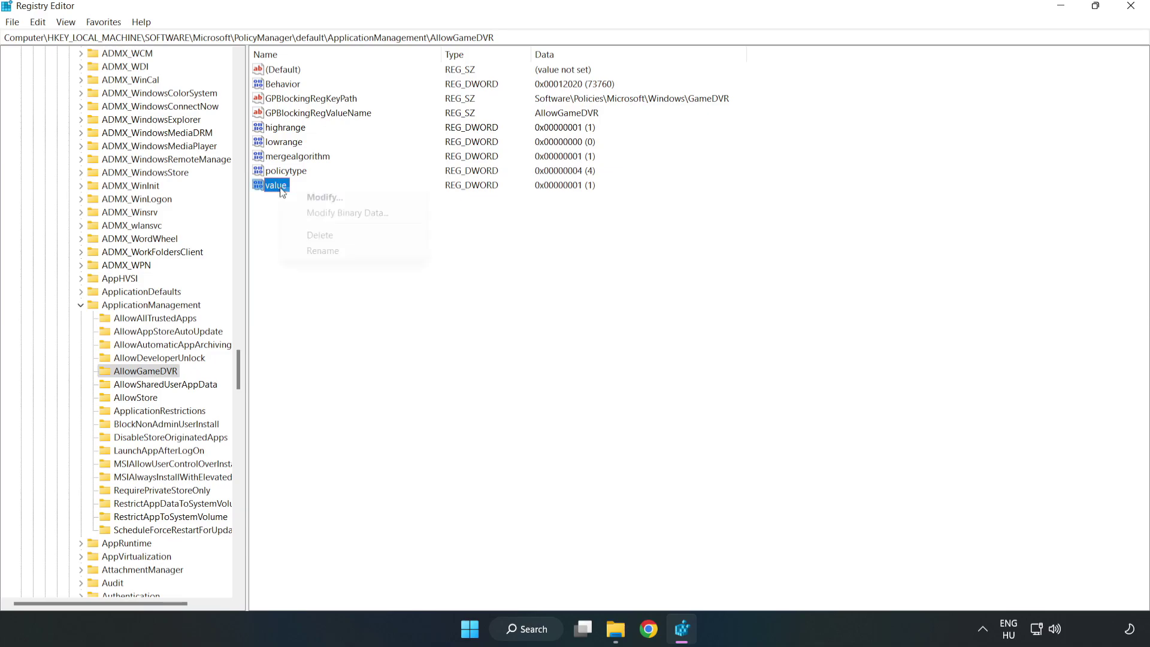
left_click(329, 200)
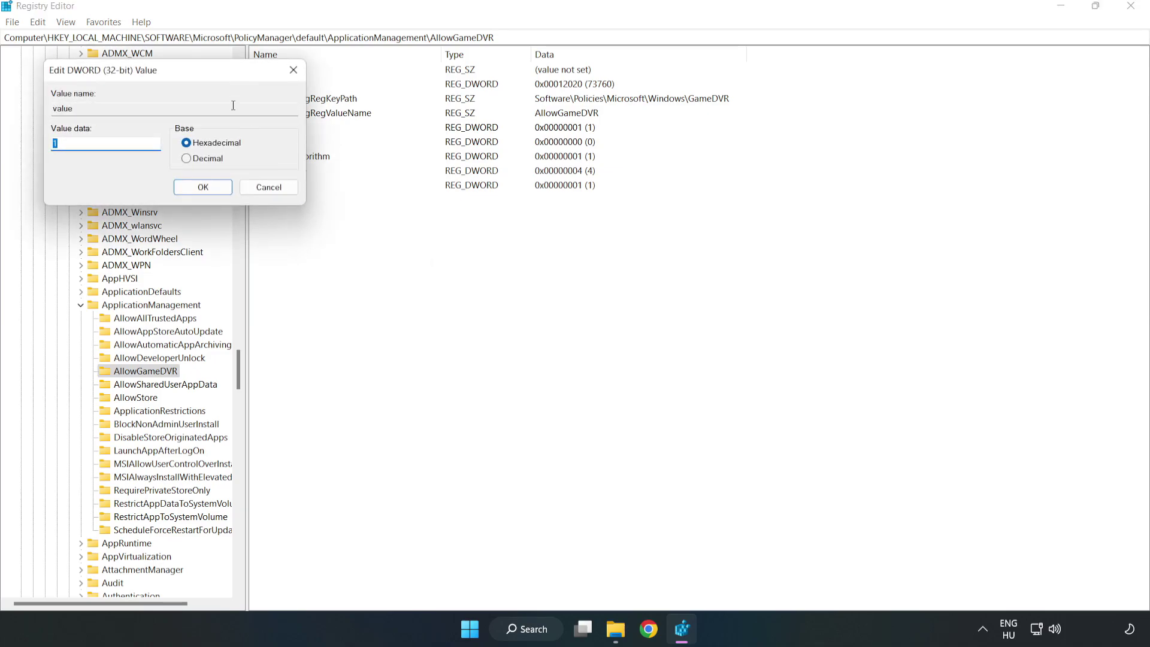
left_click_drag(212, 70, 583, 238)
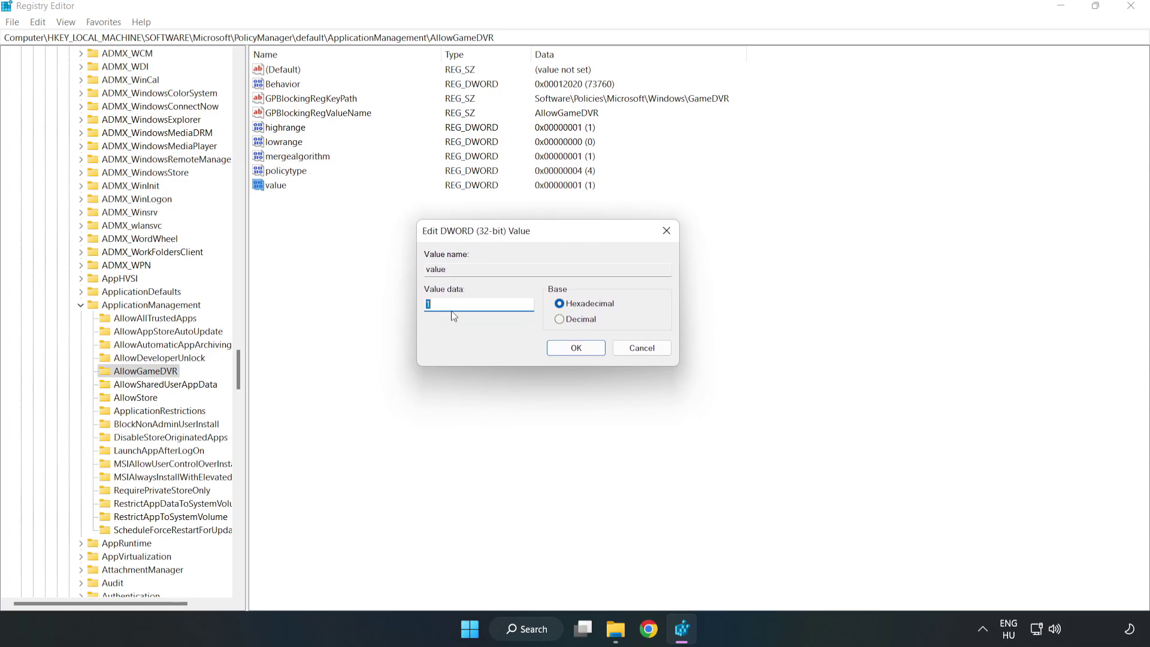
type("0")
left_click(576, 347)
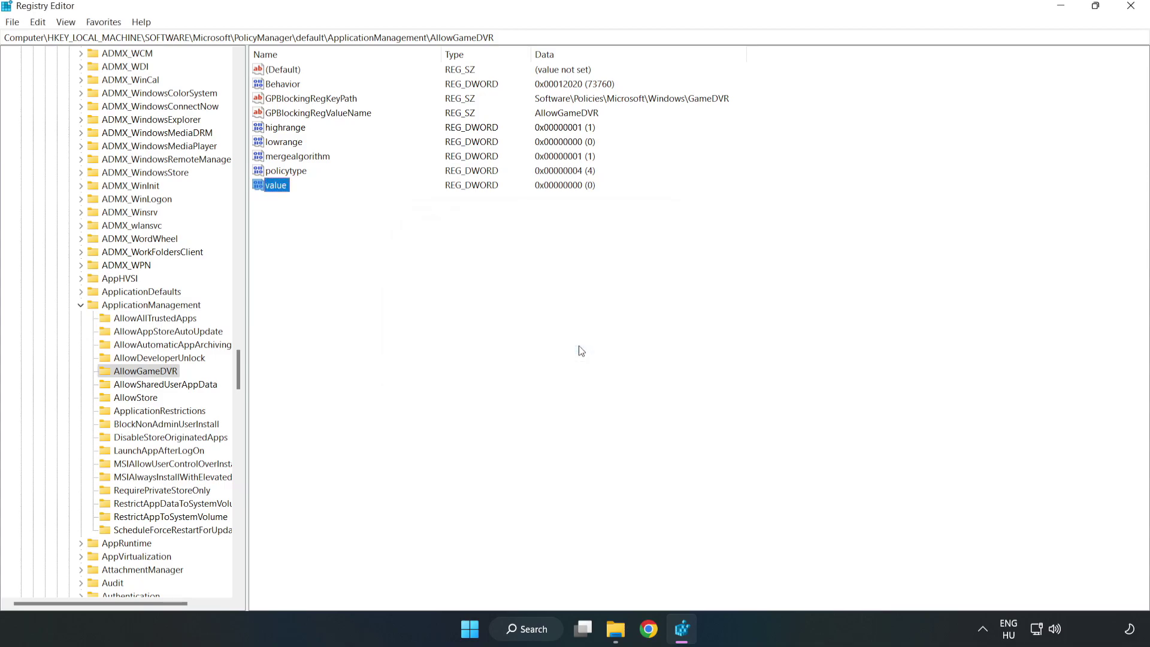
left_click(1131, 10)
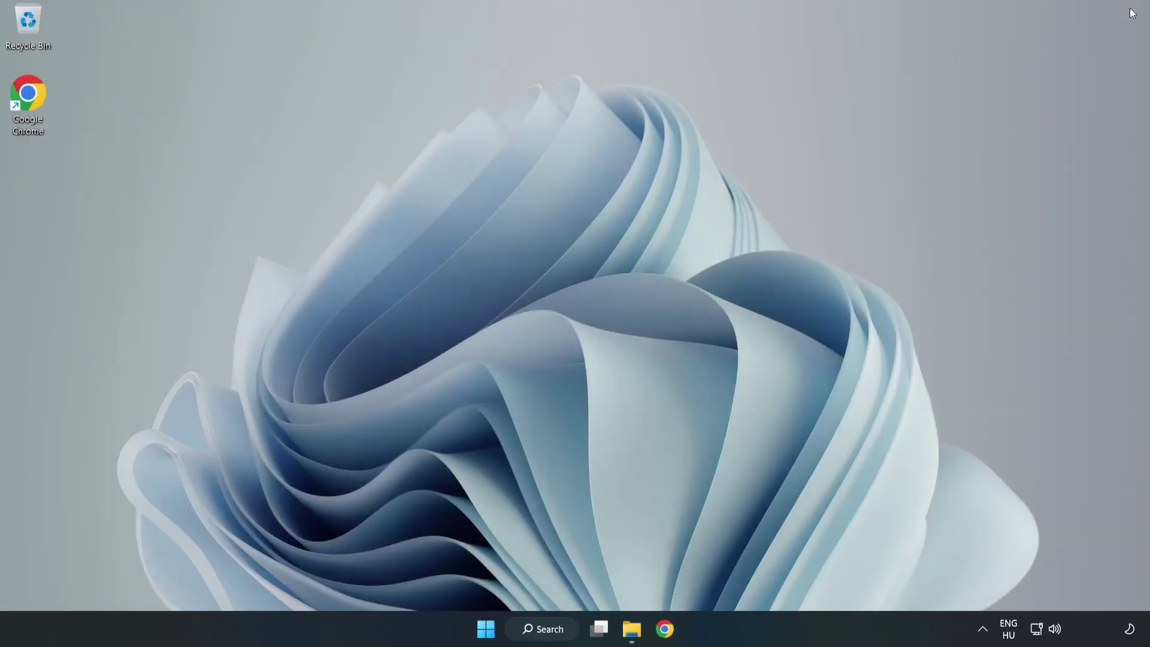
Download the DirectX End-User Runtime Web Installer in Chrome and run dxwebsetup.exe
left_click(666, 632)
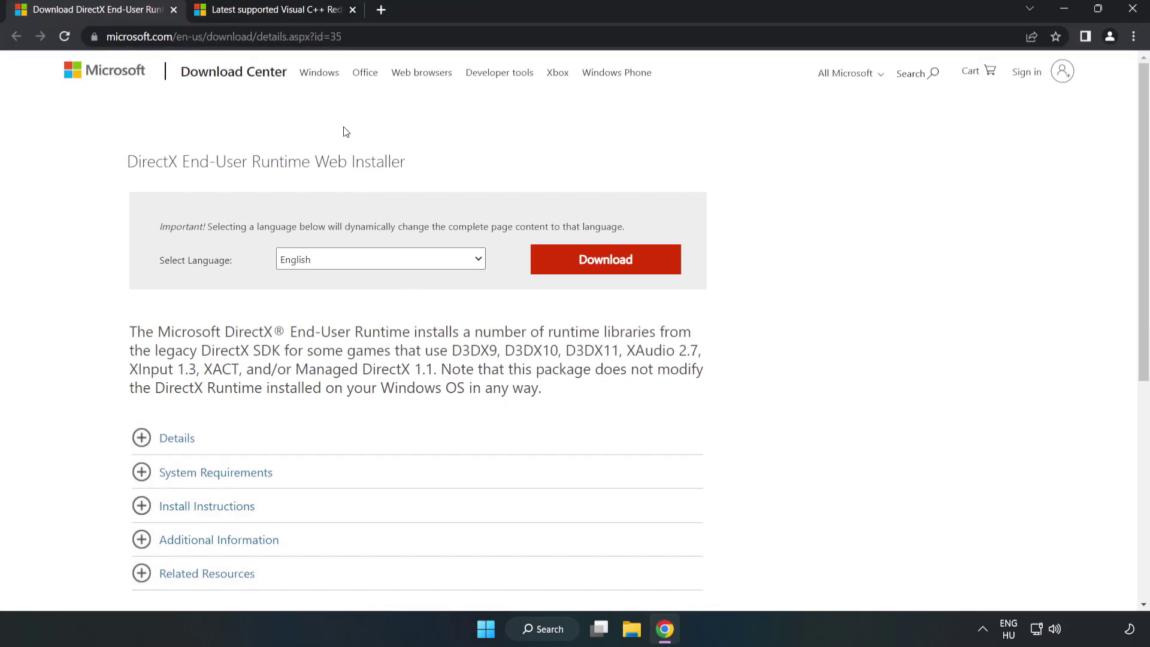
left_click(359, 36)
left_click_drag(287, 36, 378, 34)
left_click(464, 137)
left_click(613, 273)
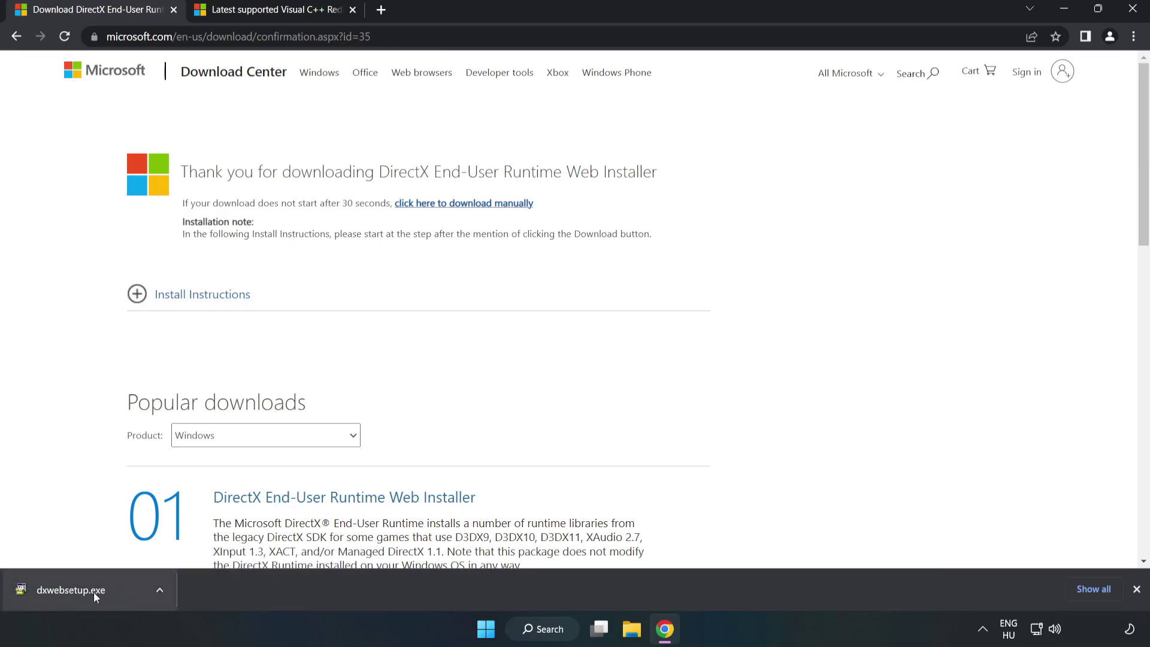
left_click(115, 594)
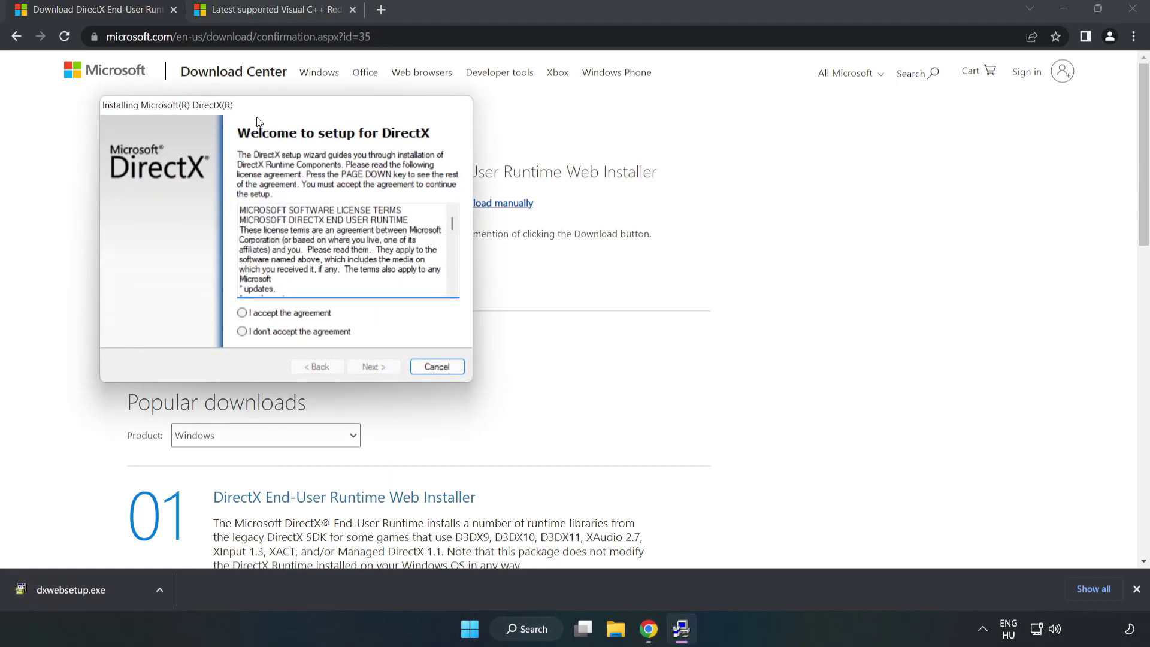
Accept the DirectX licence, untick the Bing Bar offer, install the components and finish setup
left_click_drag(256, 107, 544, 164)
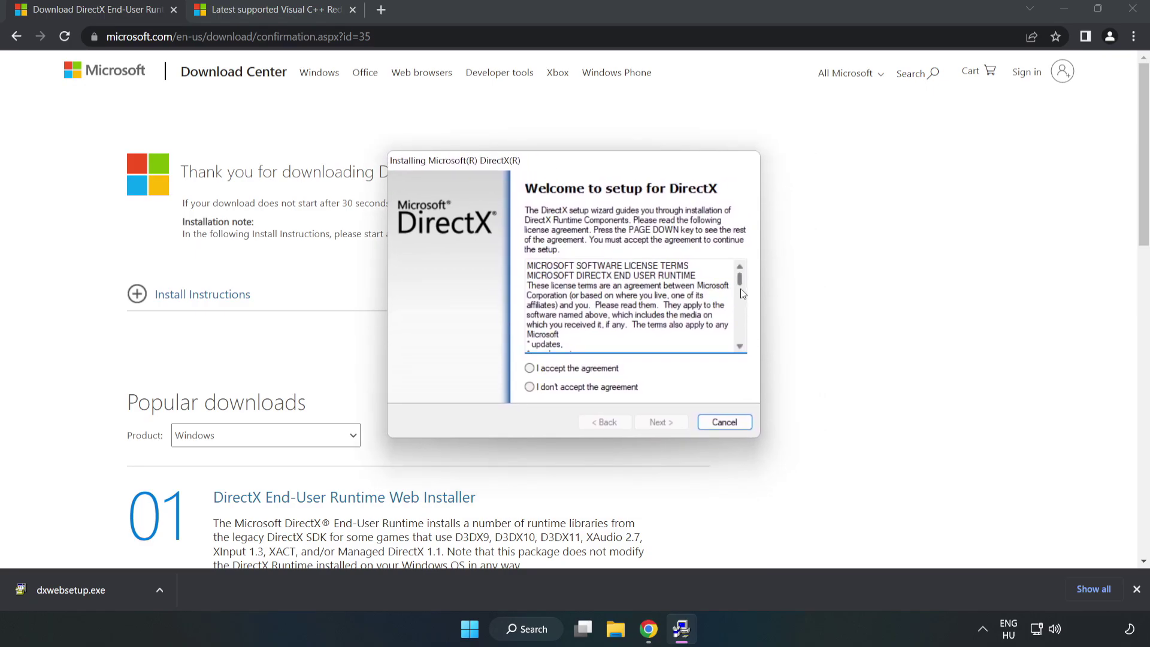
left_click_drag(740, 287, 740, 349)
left_click(529, 368)
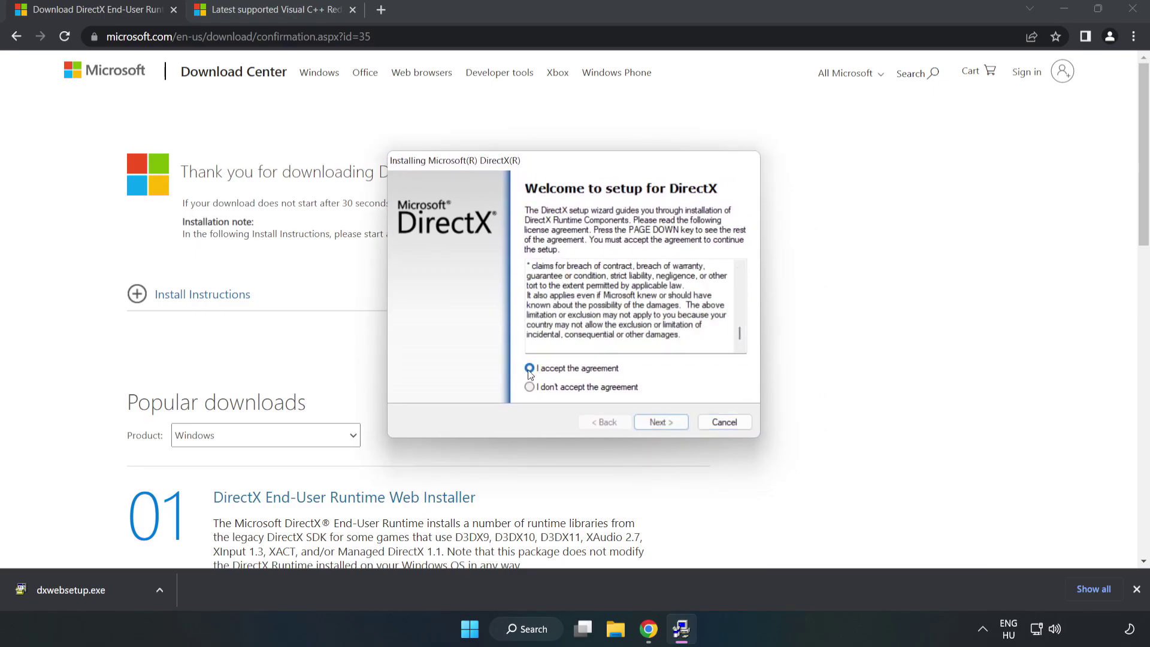
left_click(666, 423)
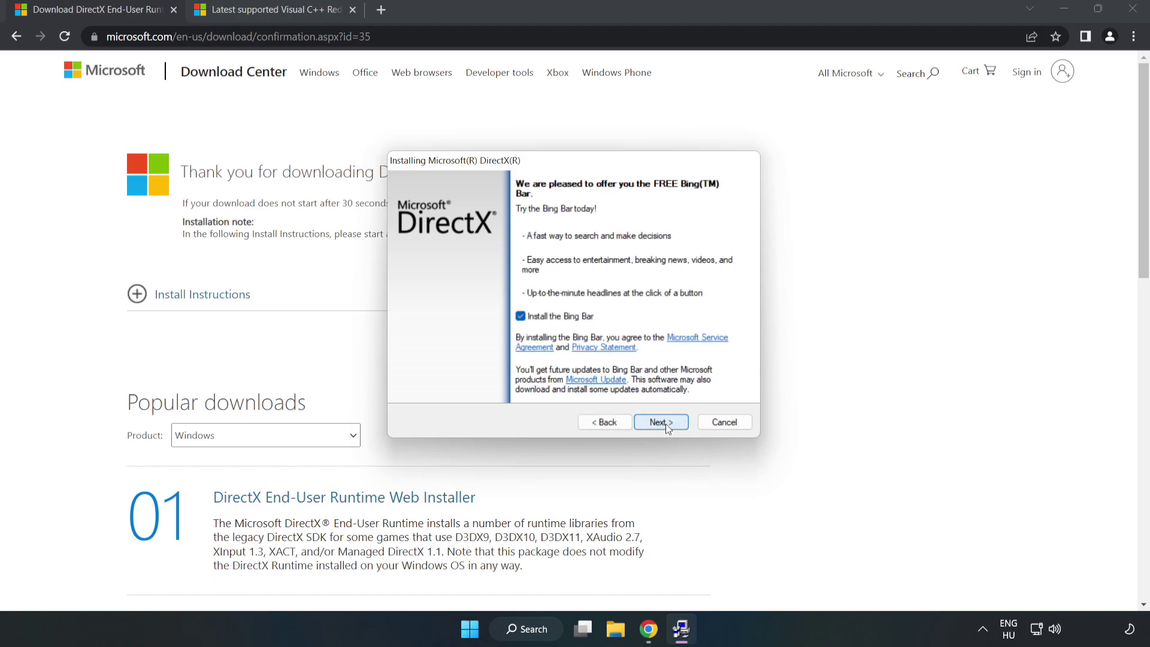
left_click(520, 317)
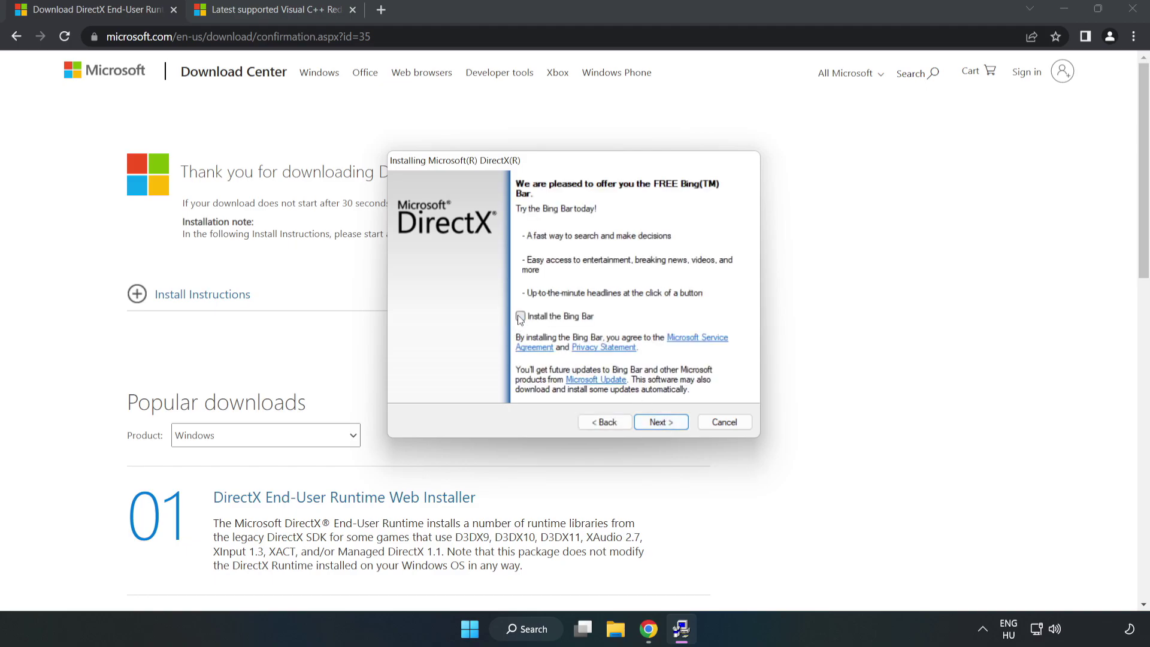
left_click(663, 421)
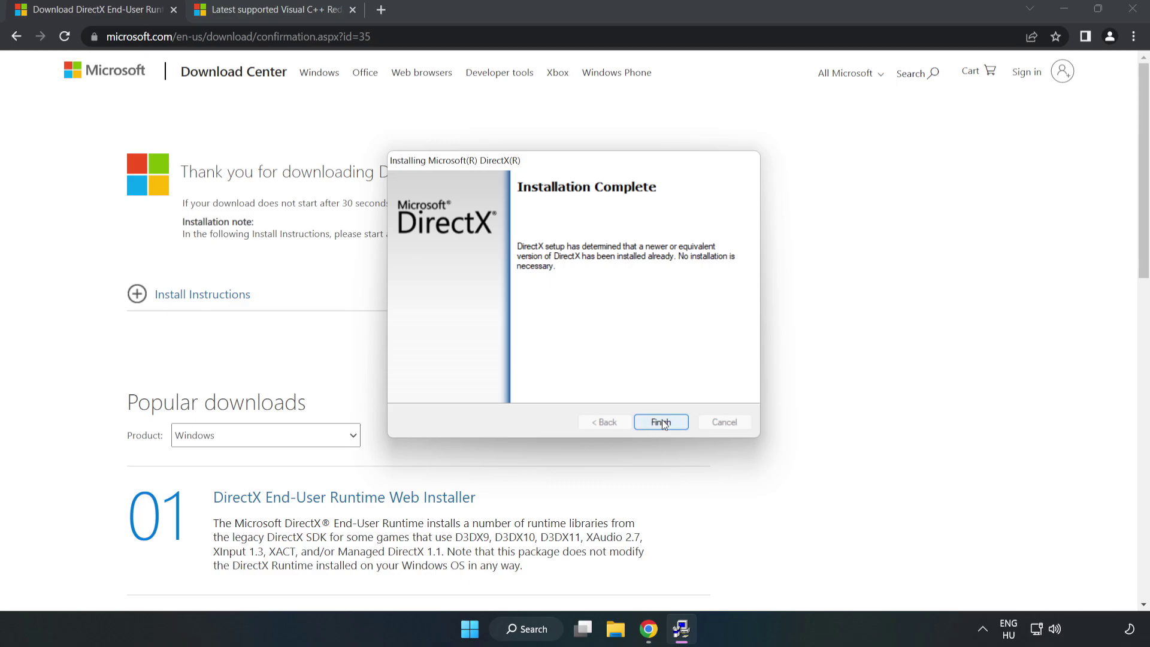
left_click(662, 422)
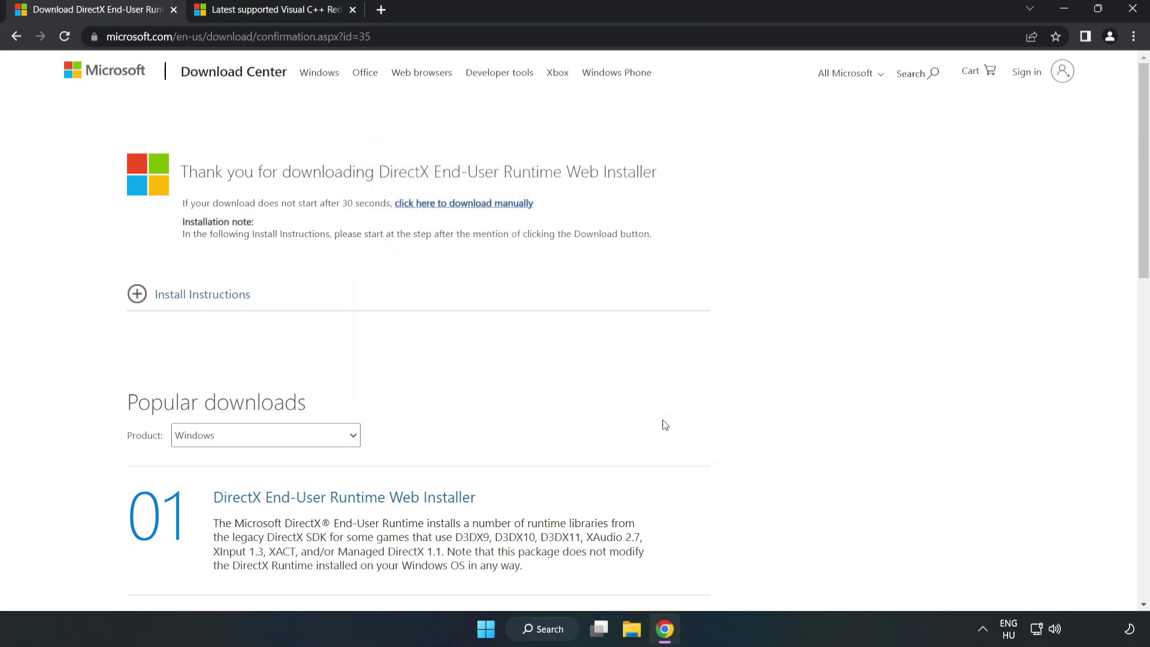
Download the vc_redist installers from the redistributable table, allowing multiple downloads
left_click(174, 10)
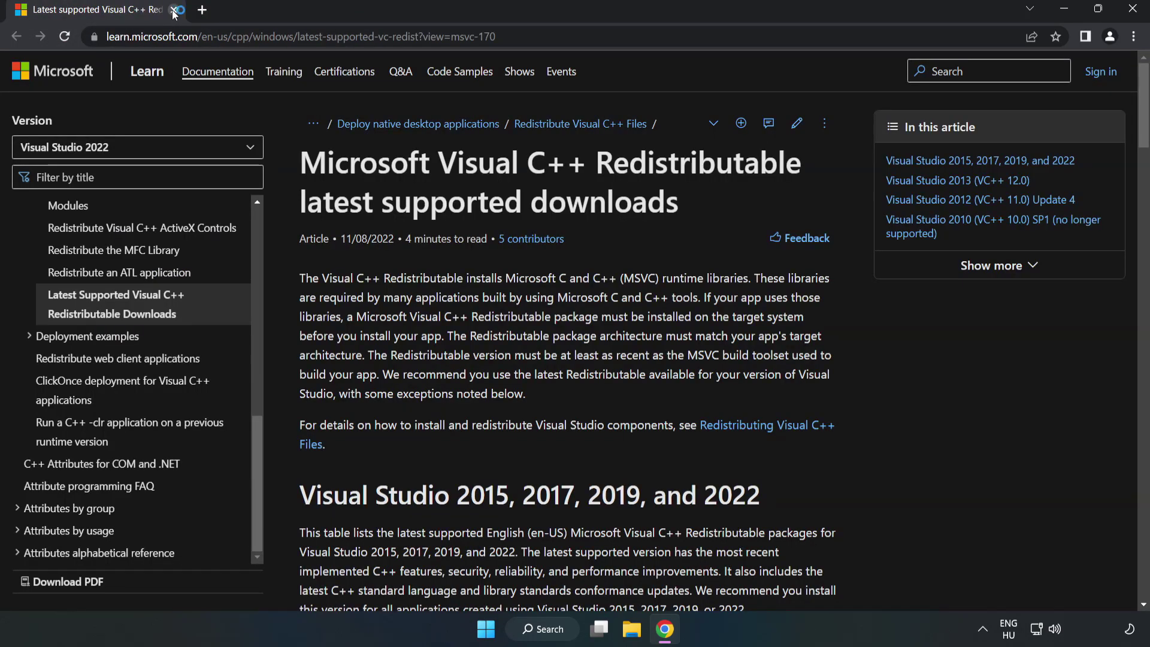
left_click(260, 36)
left_click(530, 37)
left_click(593, 196)
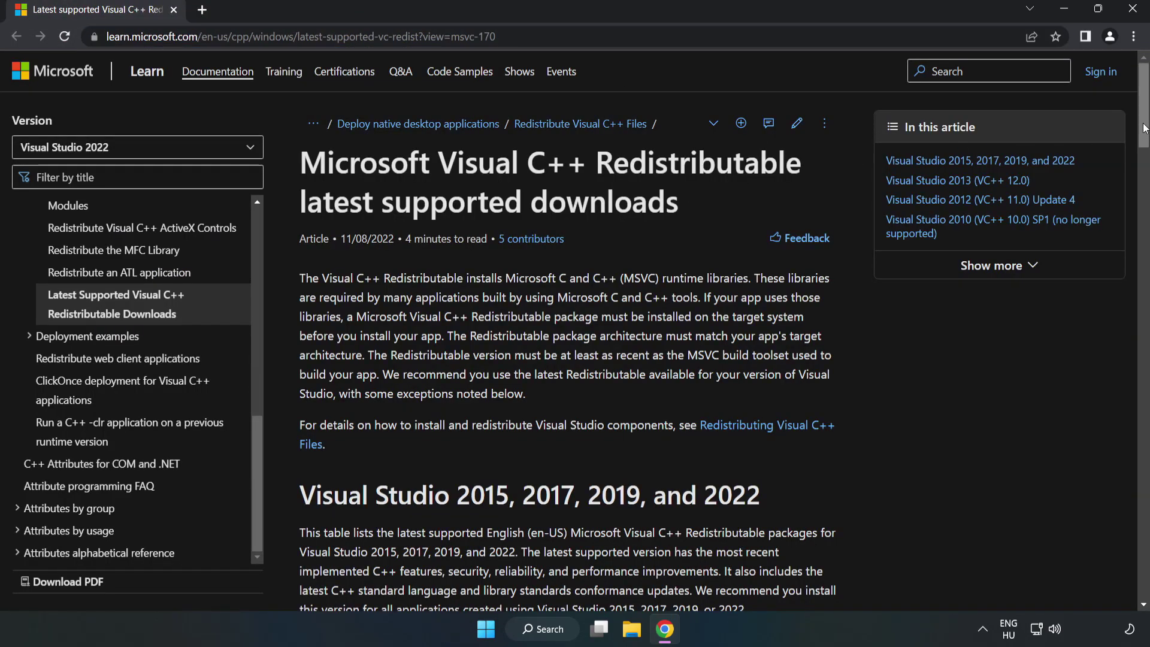
left_click_drag(1145, 131, 1144, 155)
scroll(1144, 155, "down", 3)
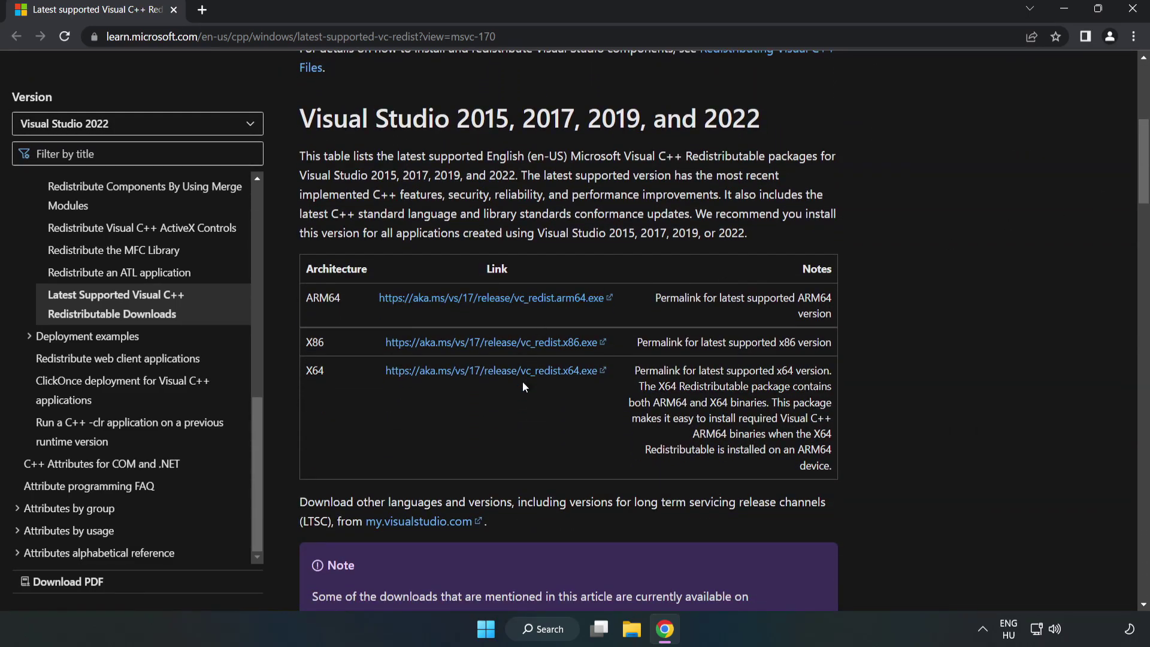
left_click(504, 347)
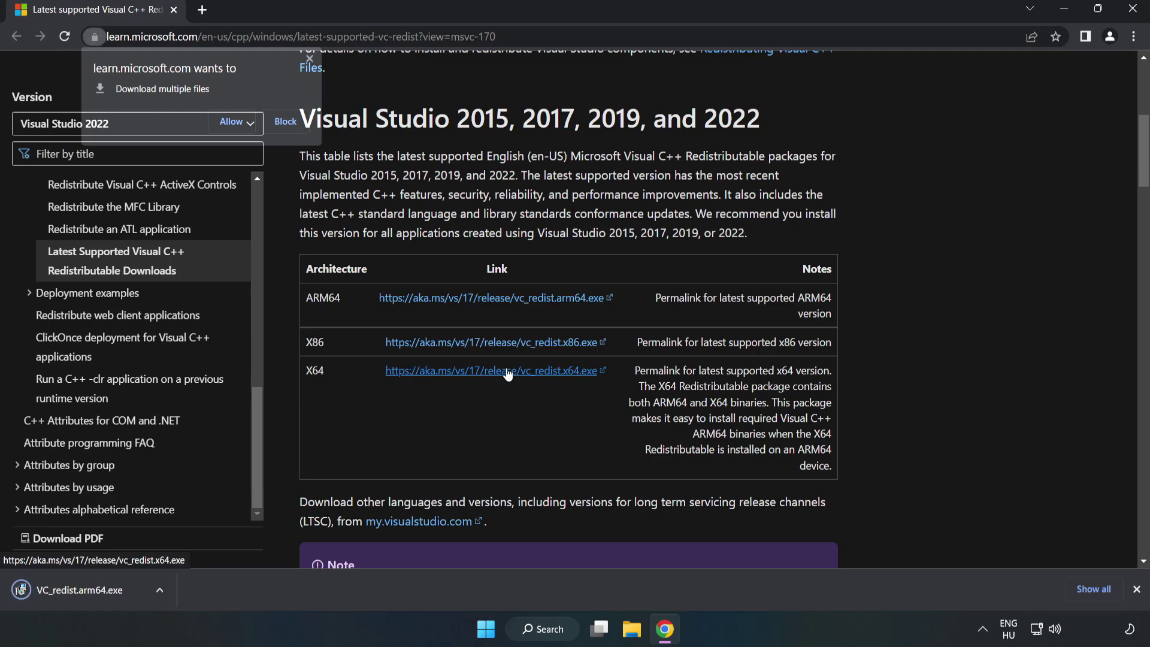
left_click(233, 121)
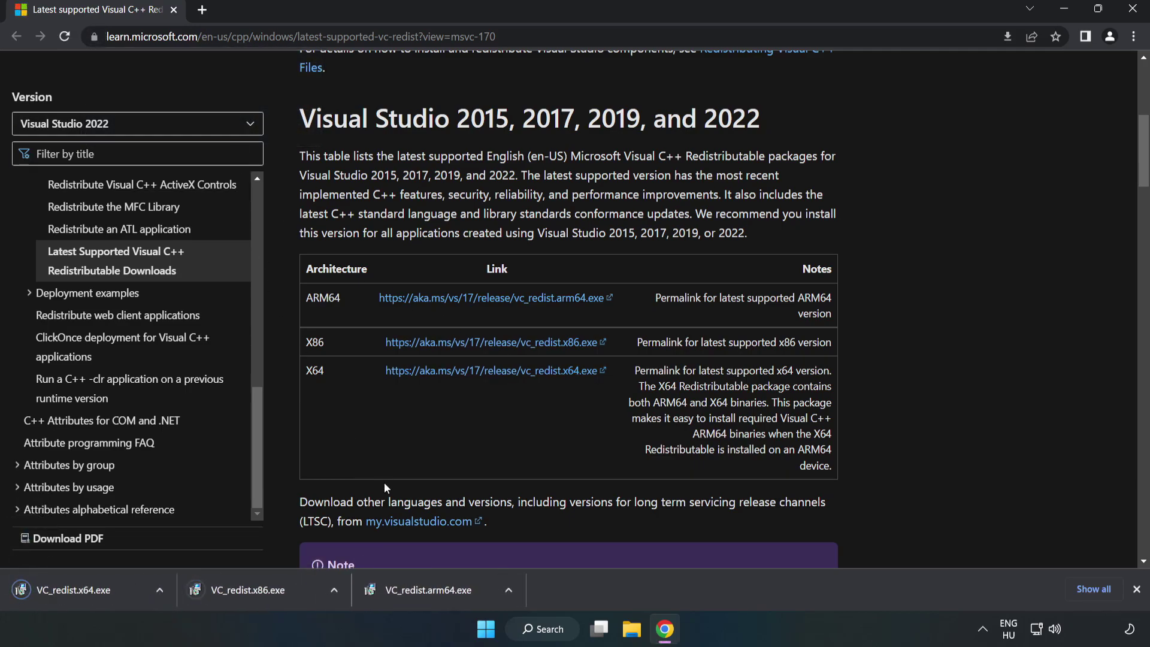
Run VC_redist.arm64.exe, agree and install, then dismiss its unsupported-processor failure
left_click(441, 595)
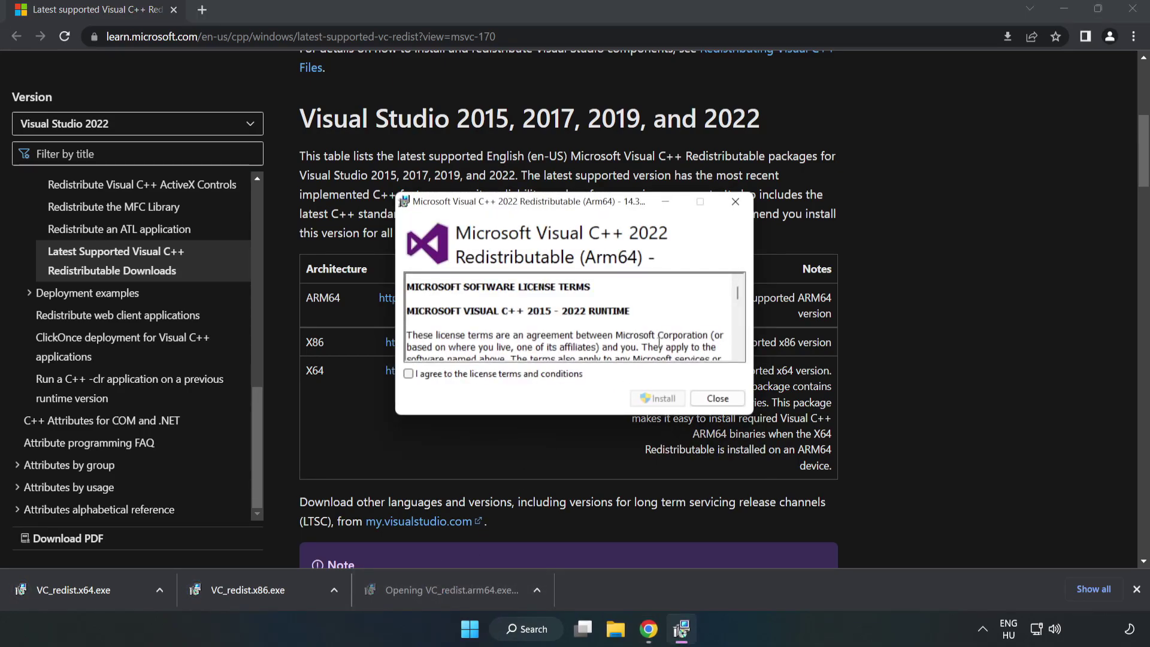
left_click_drag(737, 296, 735, 354)
left_click(508, 376)
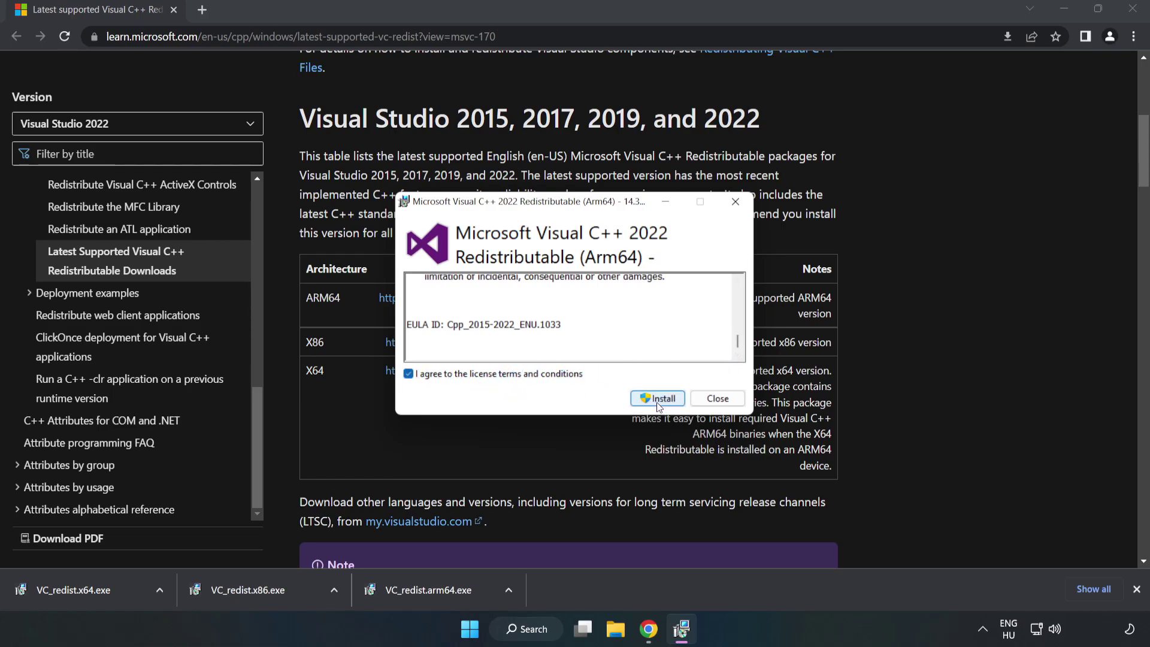
left_click(656, 404)
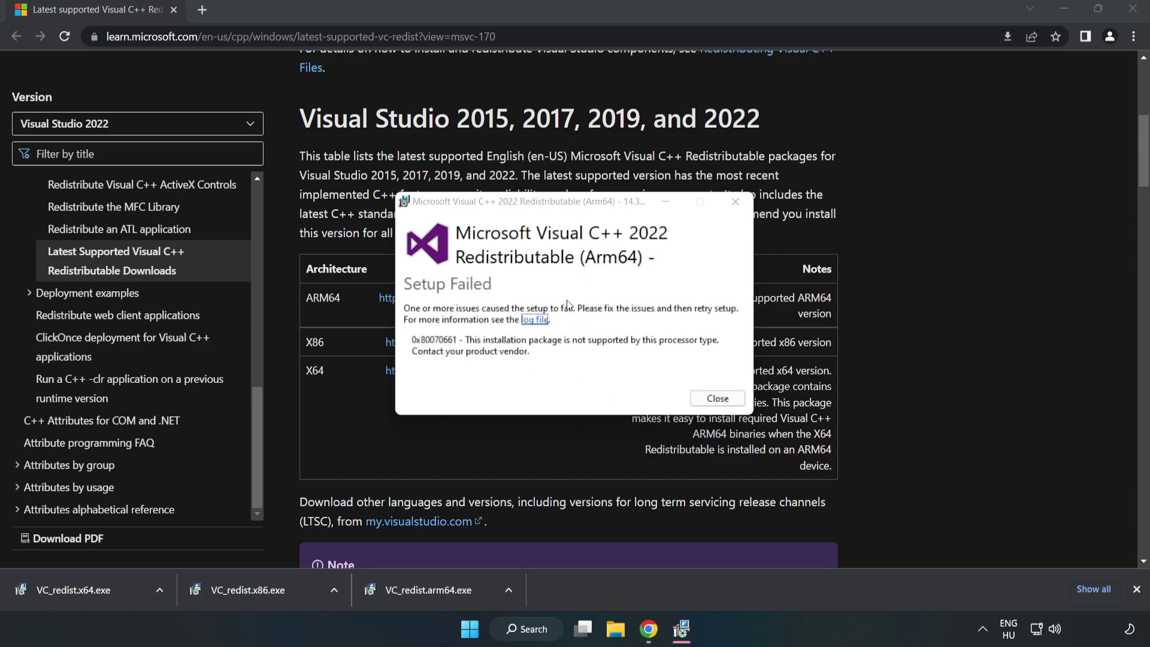
left_click(717, 399)
left_click(274, 590)
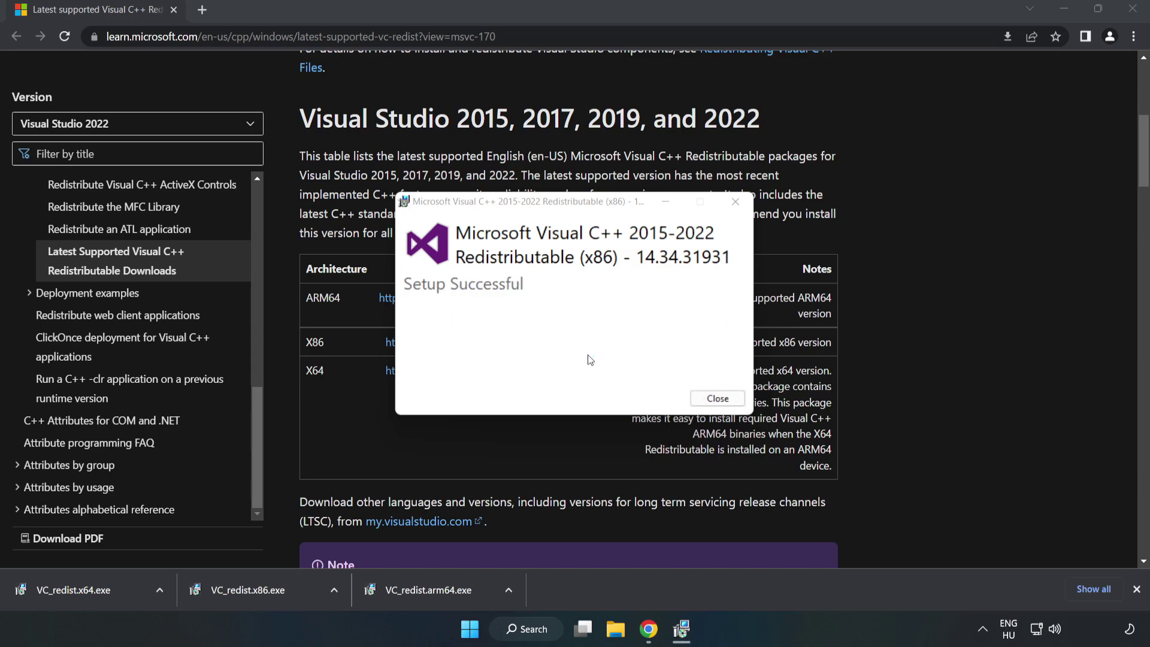
left_click(717, 398)
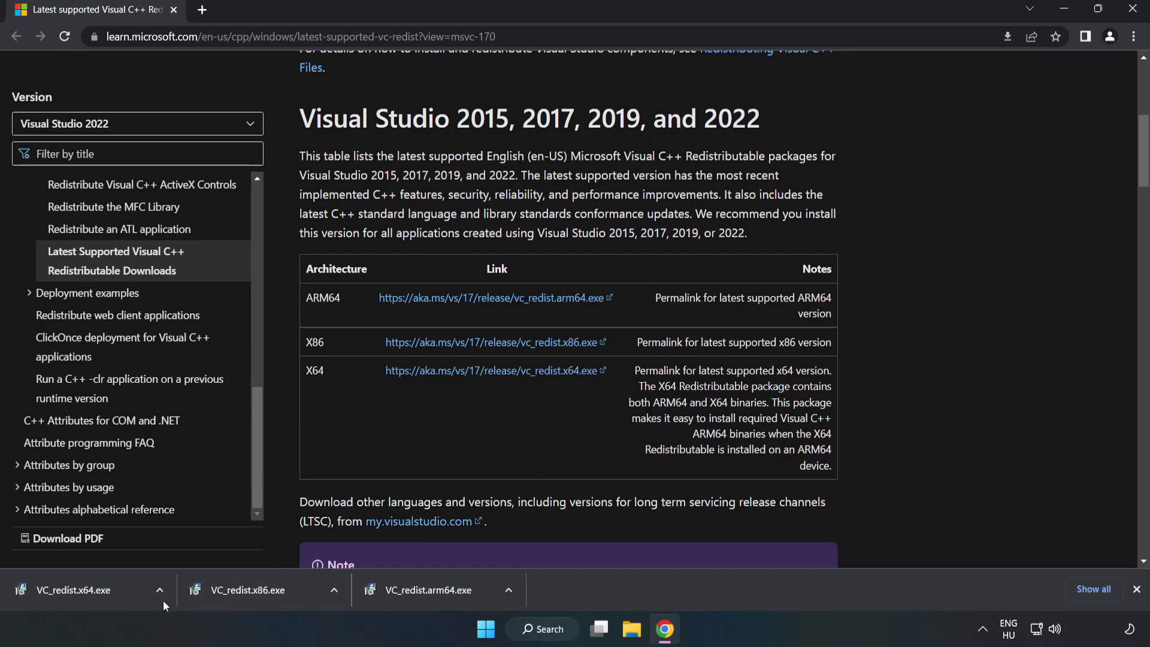
Run VC_redist.x64.exe, install the x64 Redistributable and close without restarting
left_click(61, 587)
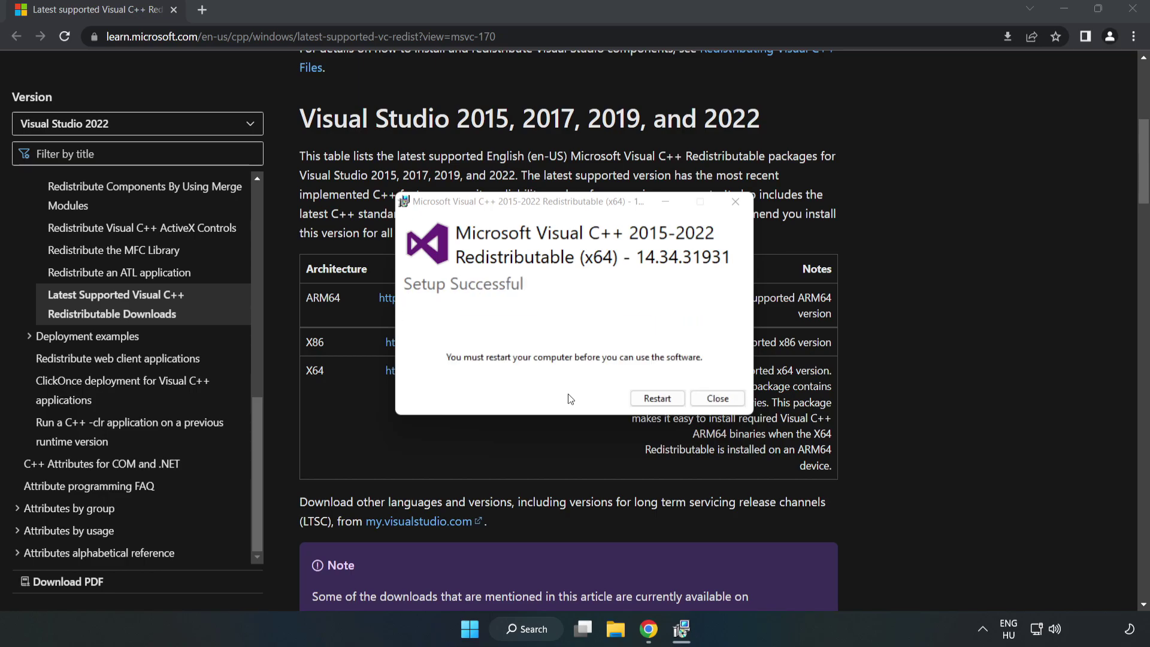
left_click(718, 401)
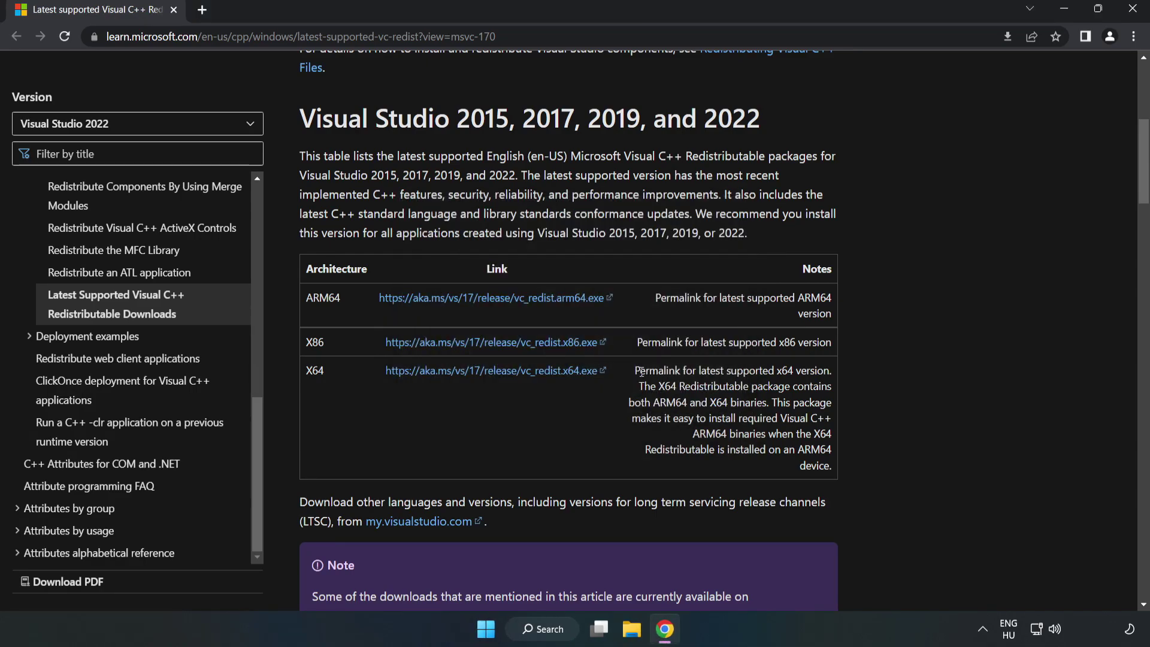
Close Chrome and show the Start menu power options (Sleep, Shut down, Restart)
left_click(1133, 12)
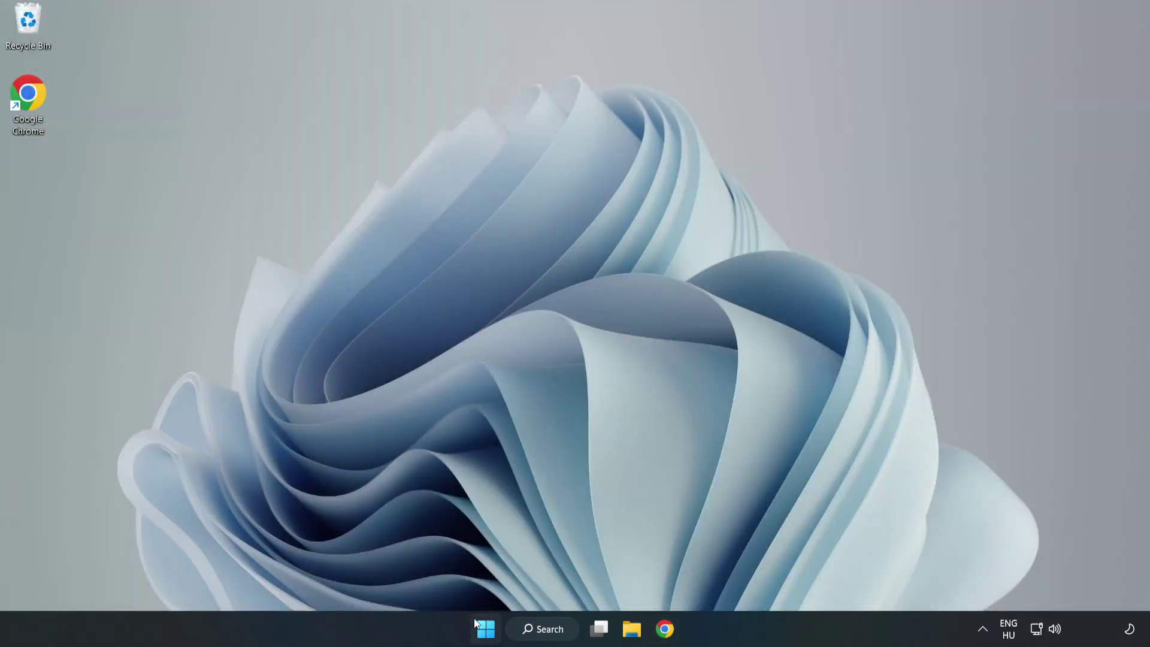
left_click(485, 633)
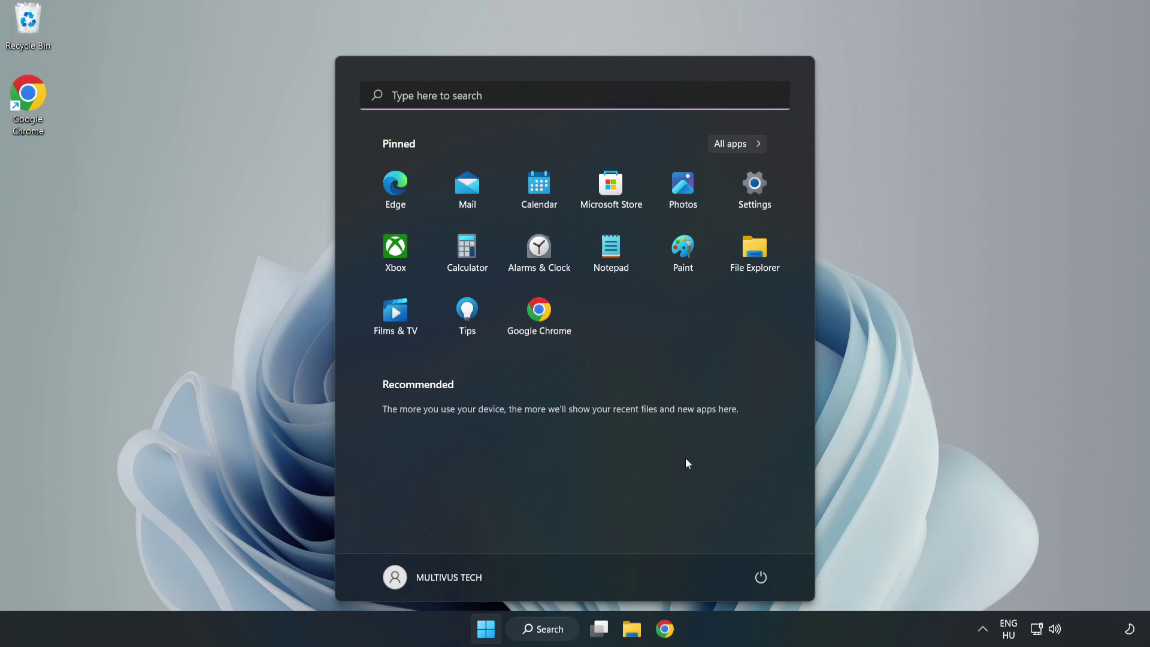
left_click(756, 580)
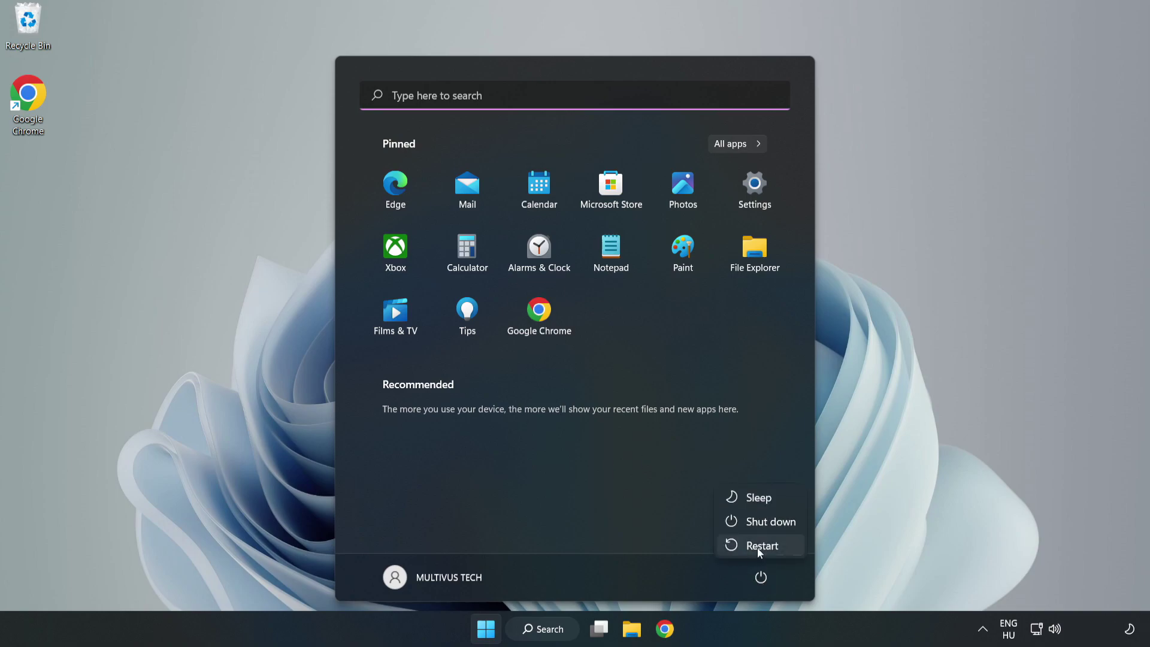